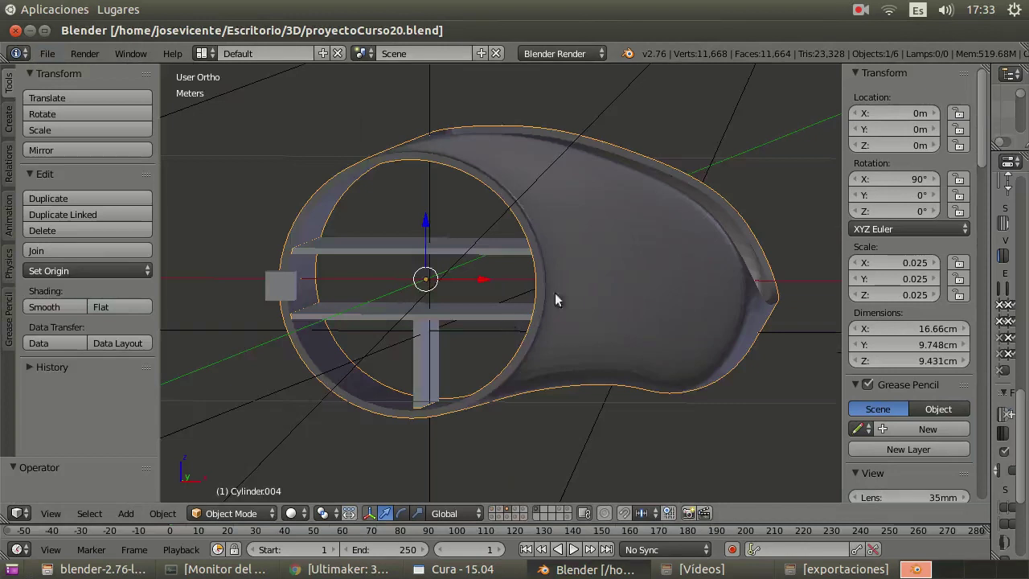
Select the camera in the scene and move it to a layer in the second layer group
middle_drag(555, 300, 376, 297)
middle_drag(462, 285, 496, 250)
scroll(507, 265, down, 9)
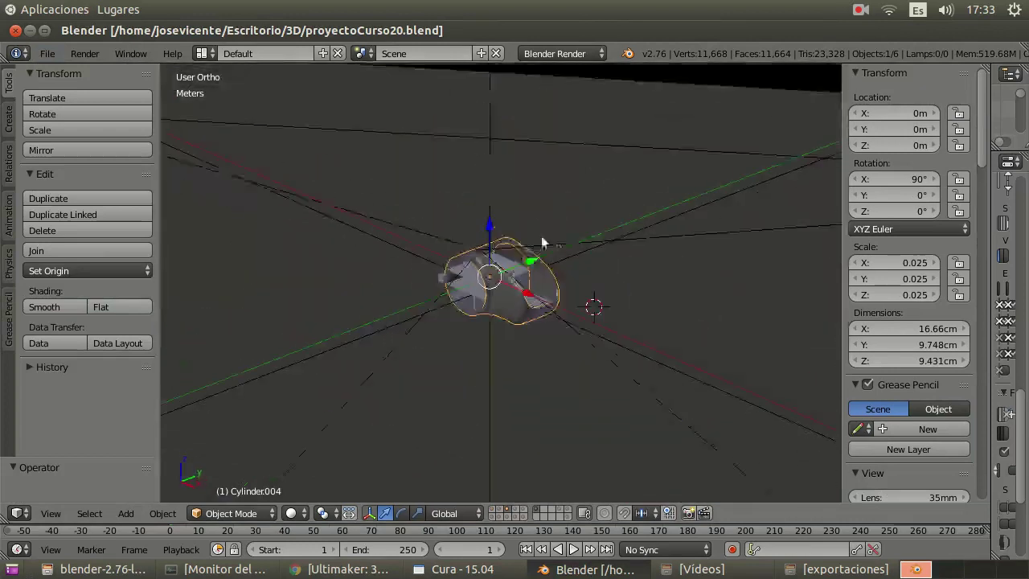
right_click(569, 239)
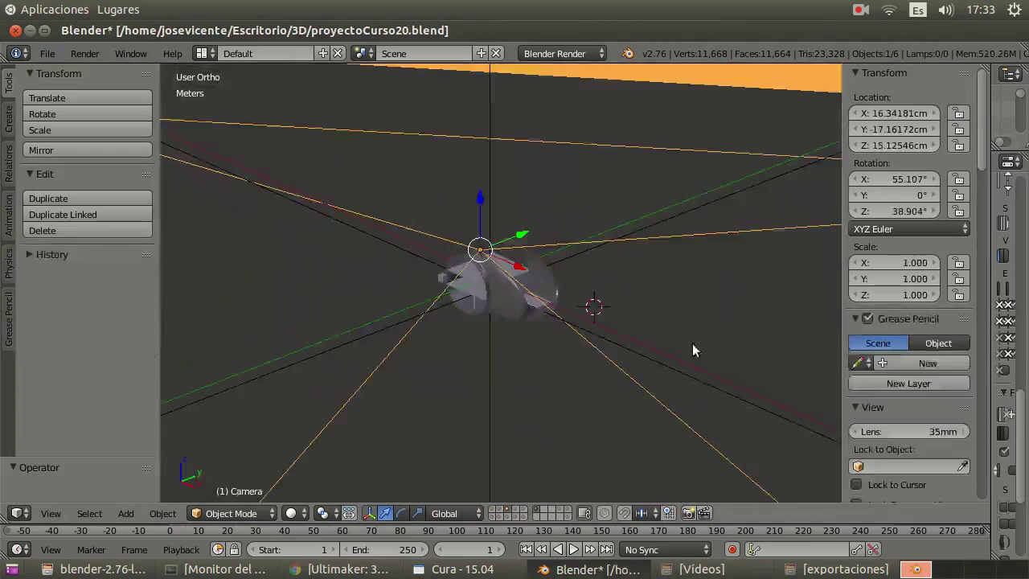
key(m)
key(m)
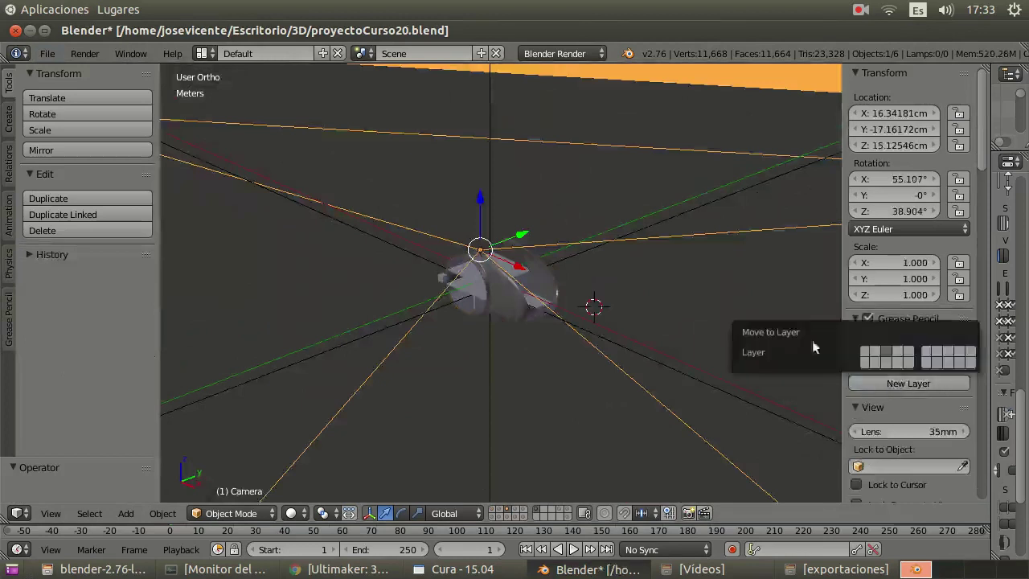
click(937, 358)
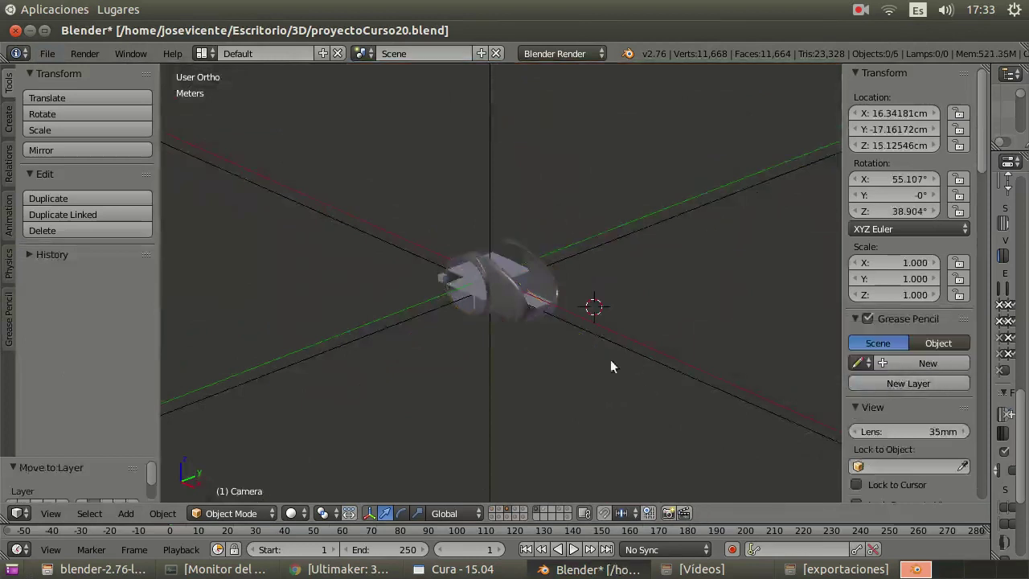
Select the ejesimetria object, inspect the body shell up close, and look through the component layers, including the ultrasonic sensor's
scroll(457, 308, down, 4)
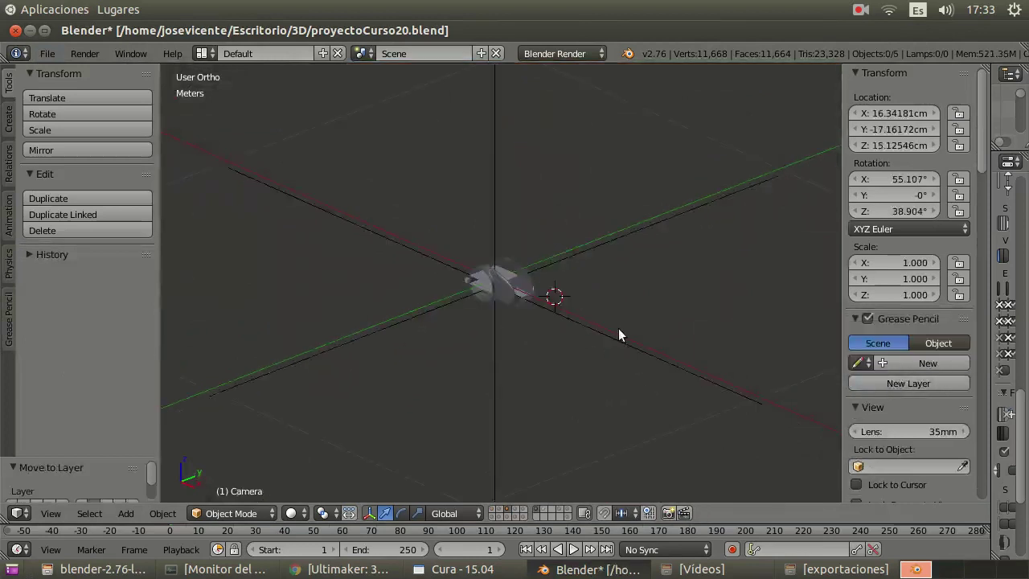
right_click(488, 314)
scroll(458, 301, up, 6)
middle_drag(428, 293, 377, 265)
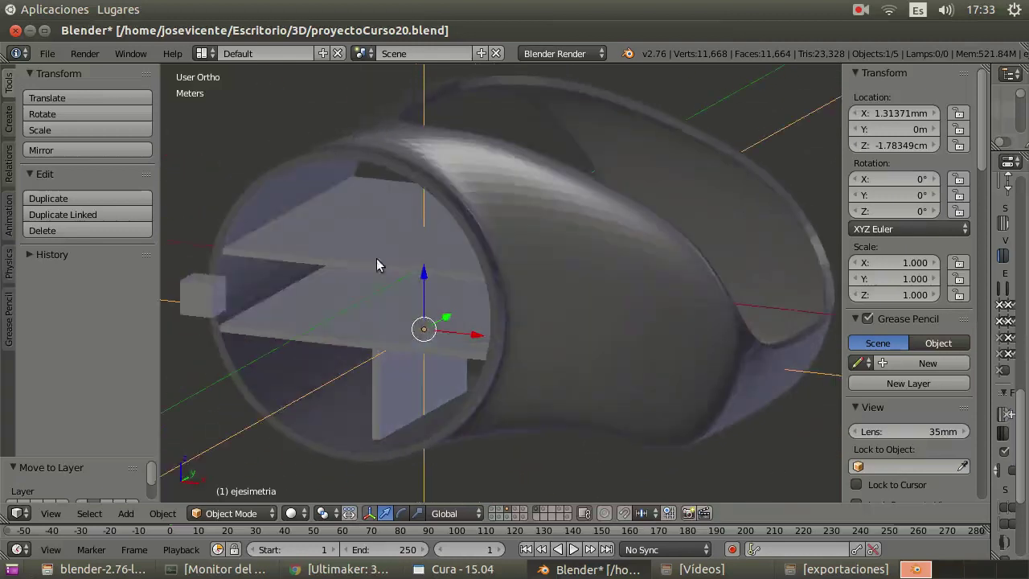
click(493, 510)
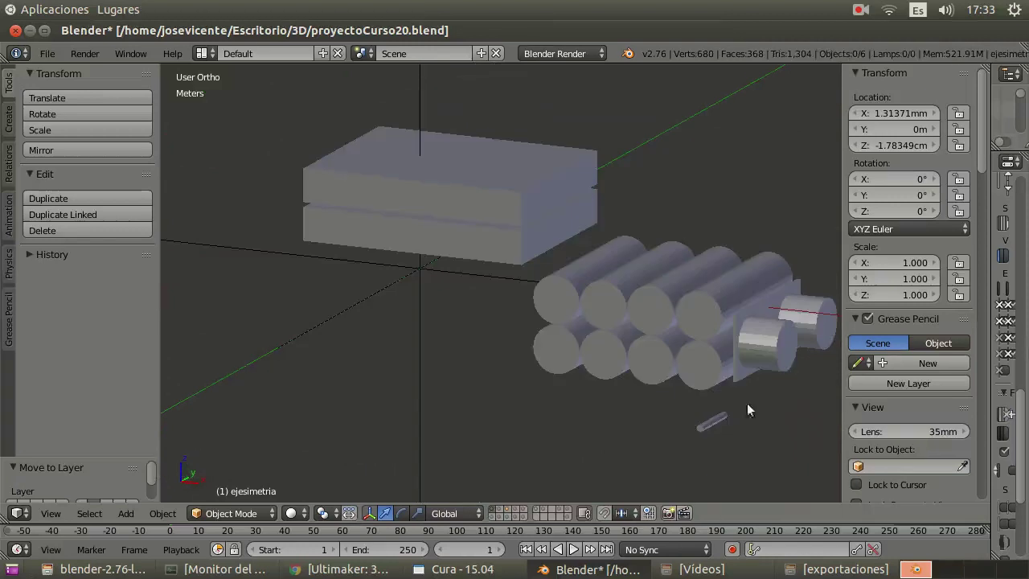
right_click(769, 362)
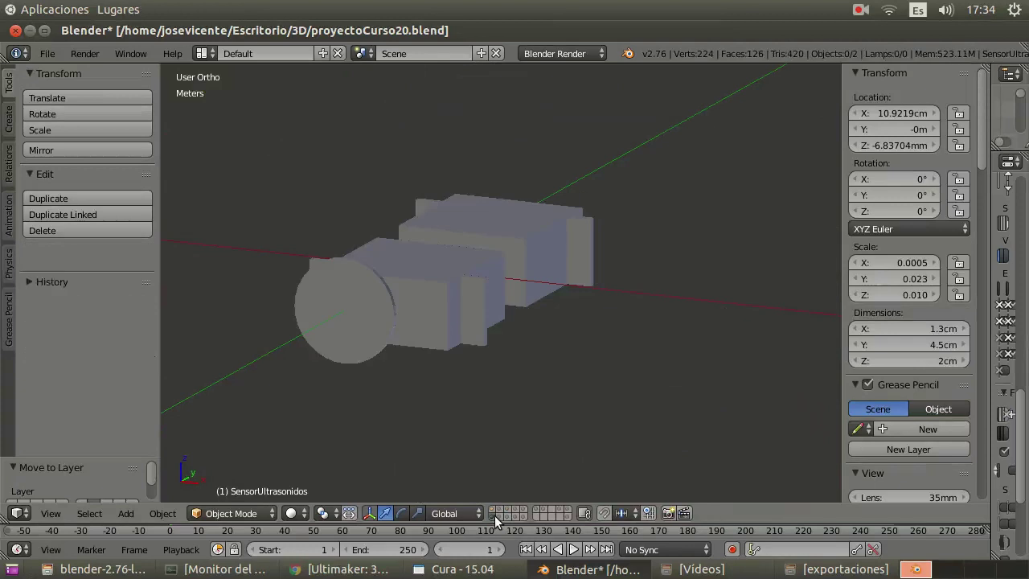
click(494, 515)
click(504, 514)
click(503, 514)
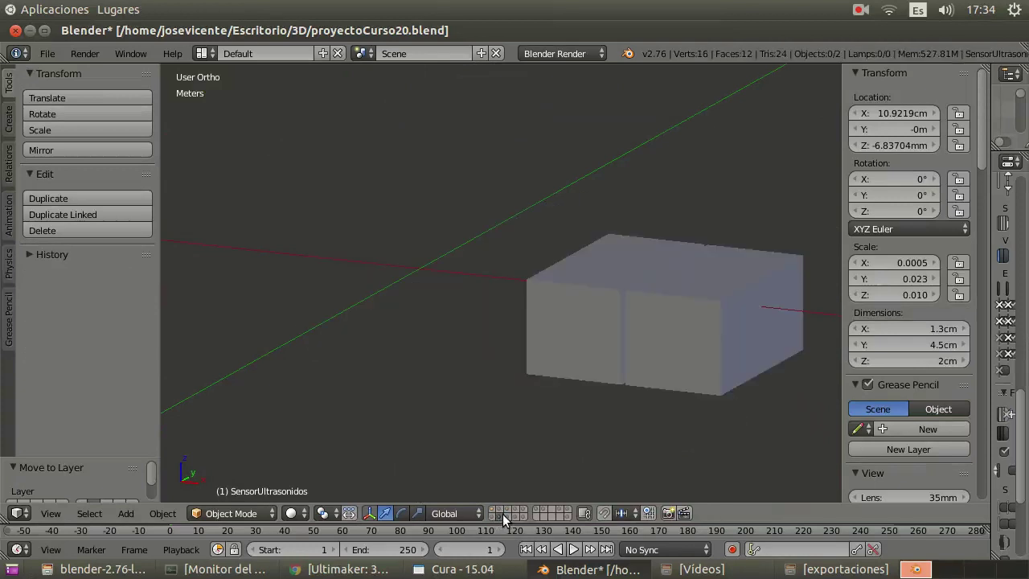
Show the layer that holds the front wheel and select the wheel
click(508, 516)
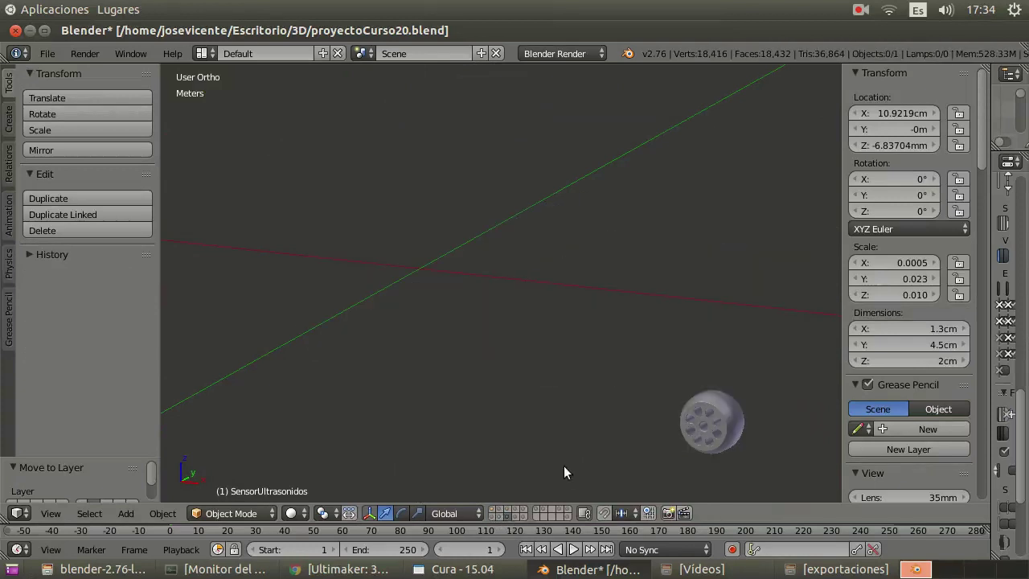
middle_drag(551, 471, 620, 248)
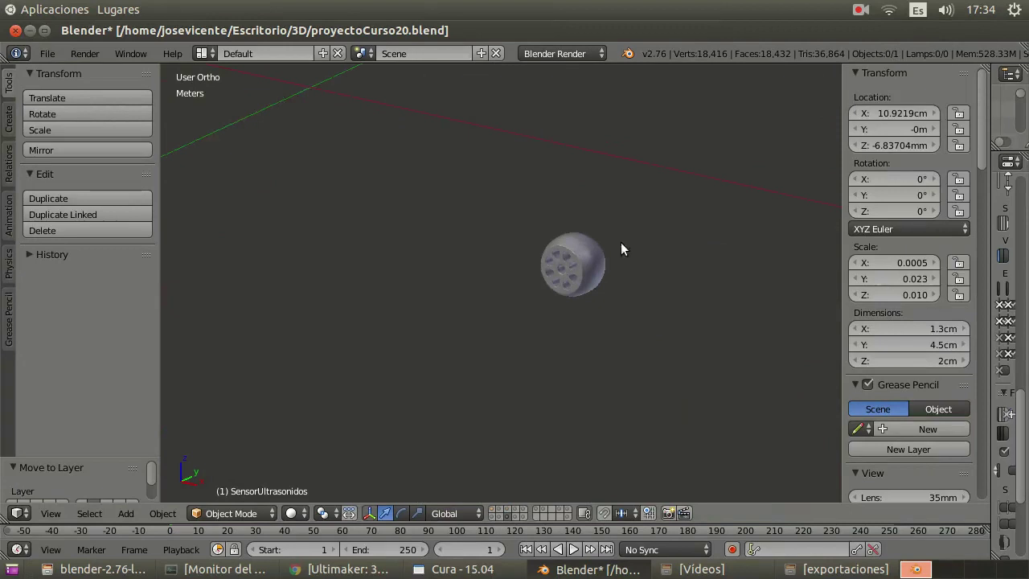
scroll(613, 287, up, 5)
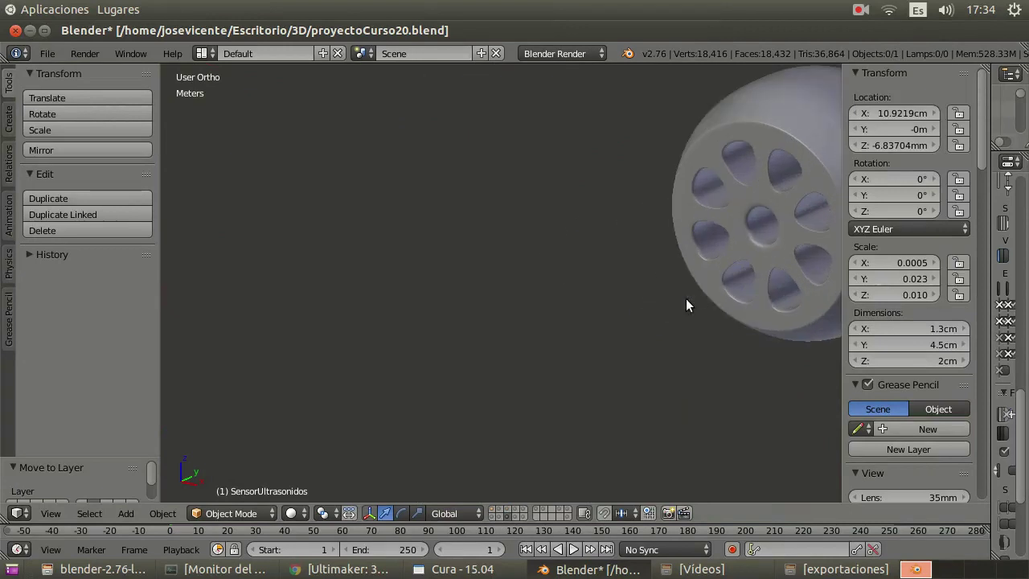
middle_drag(718, 283, 540, 245)
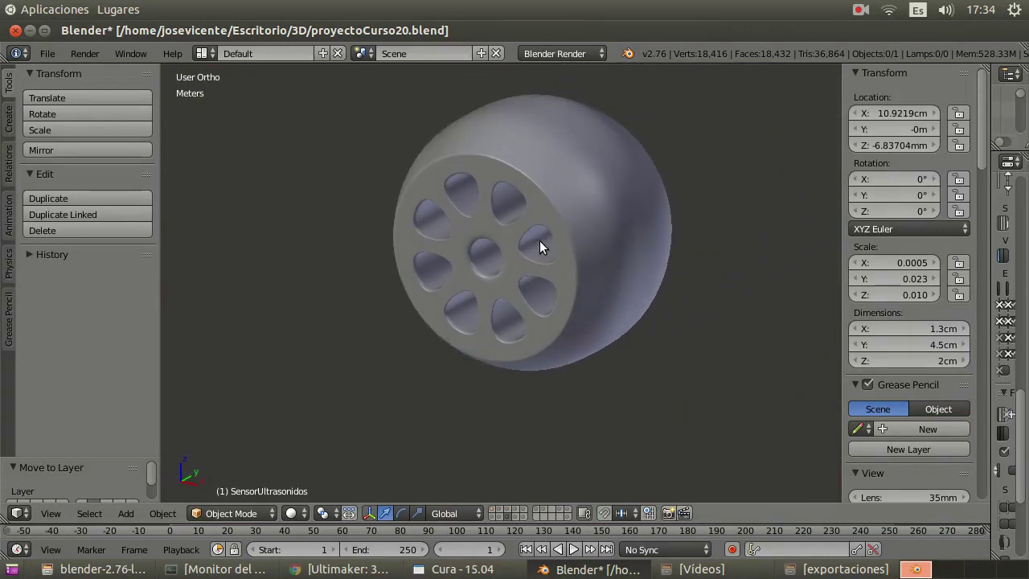
right_click(539, 245)
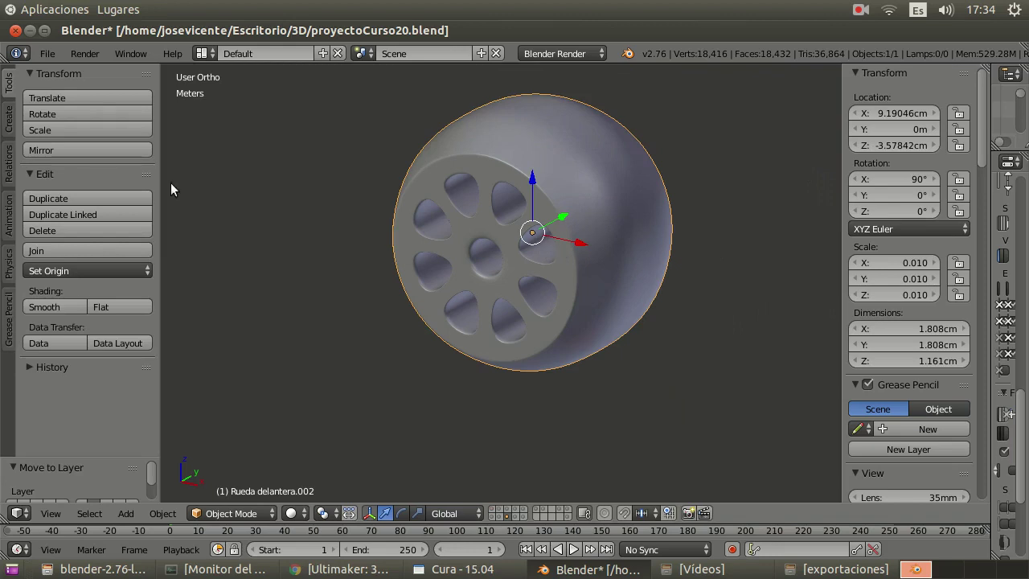
Start an STL export of the selected wheel and choose the Escritorio/exportaciones folder as destination
click(48, 59)
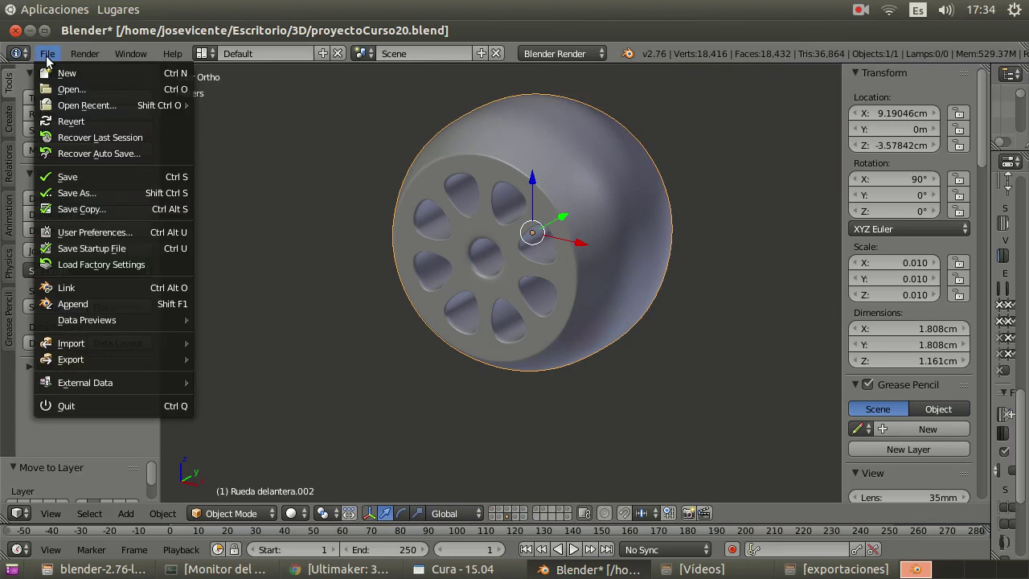
middle_drag(614, 231, 657, 152)
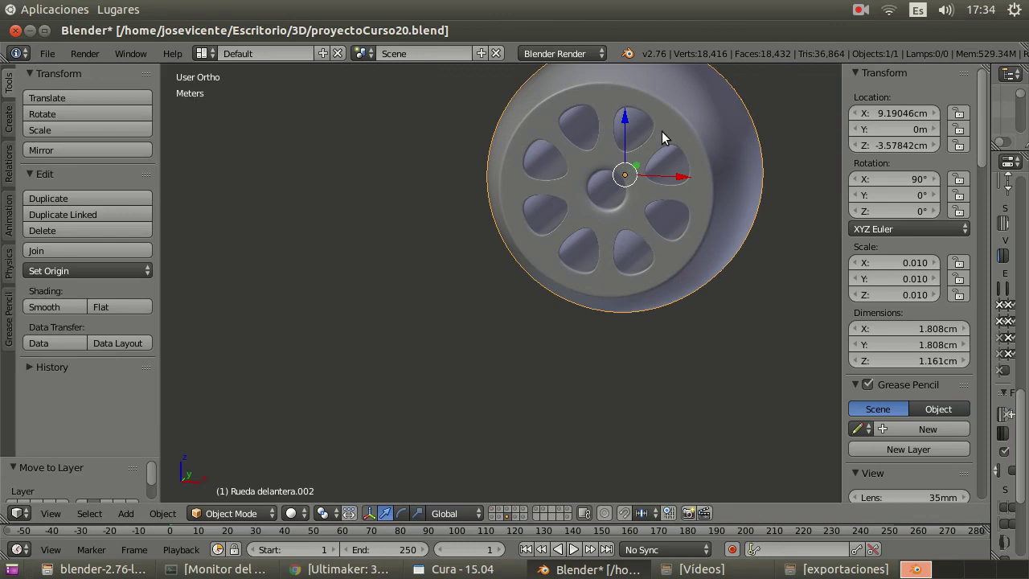
click(50, 55)
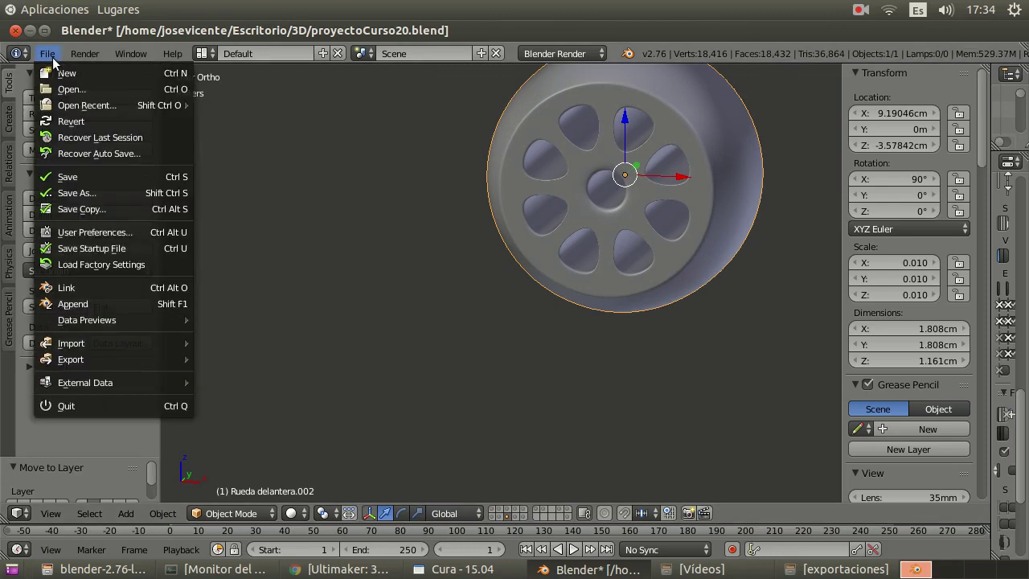
mouse_move(128, 360)
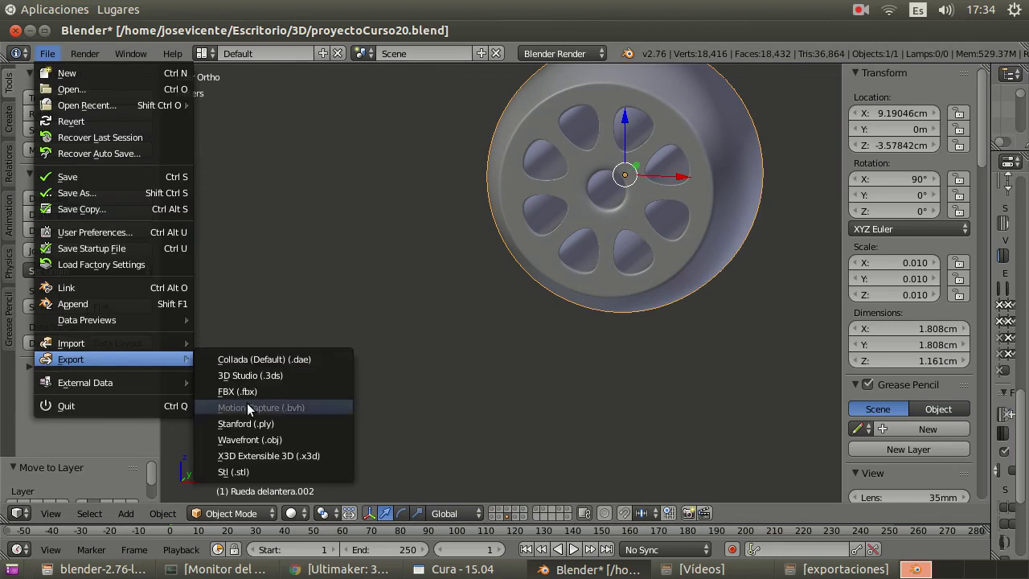
click(251, 473)
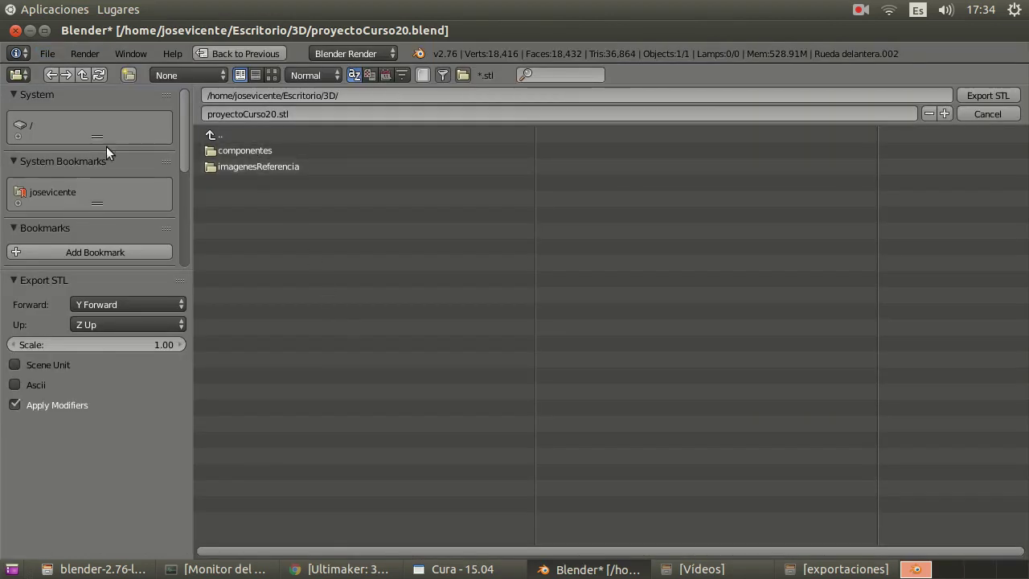
click(58, 193)
click(247, 183)
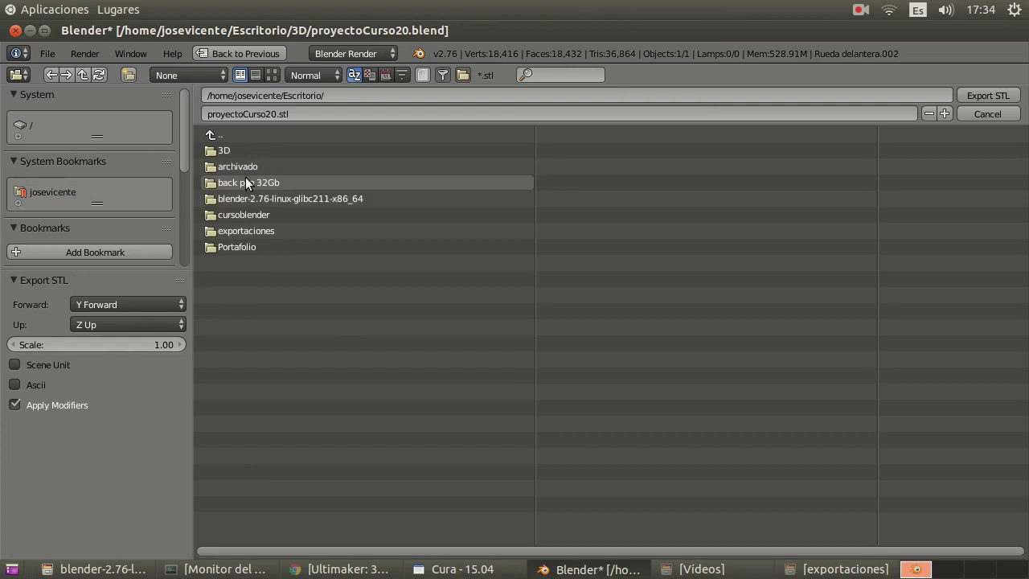
click(241, 231)
Name the export file rueda.stl and export the wheel
click(274, 114)
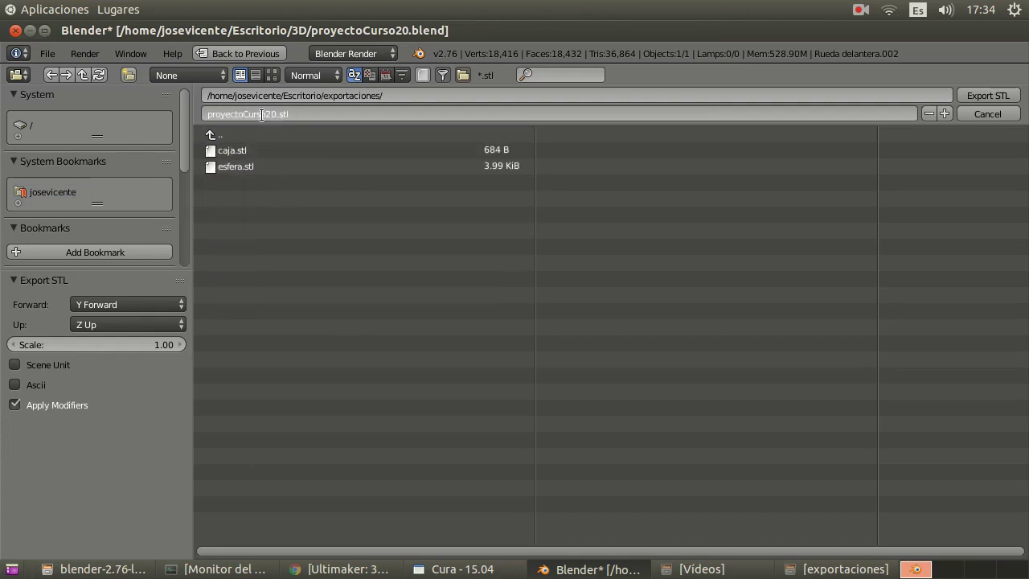
click(275, 114)
drag(275, 114, 120, 100)
text(rueda)
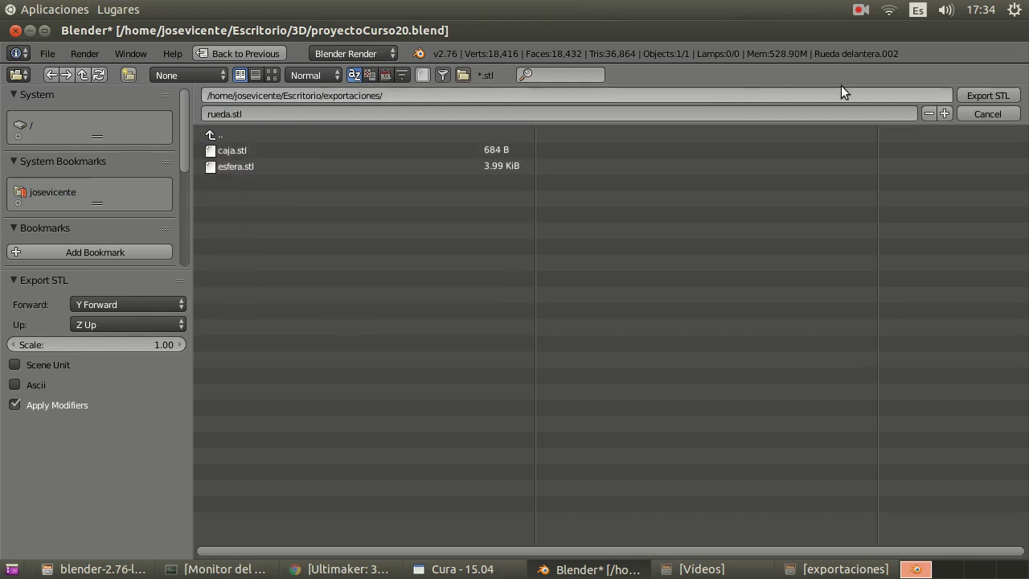
click(1000, 95)
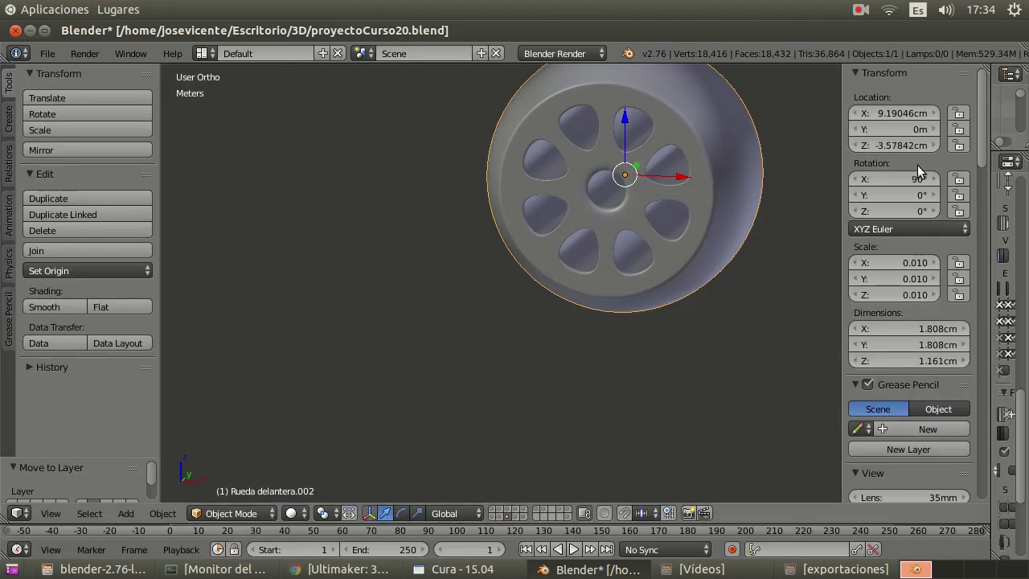
Switch to Cura, return from the layers display to the normal view, and delete the sphere model from the print bed
click(462, 569)
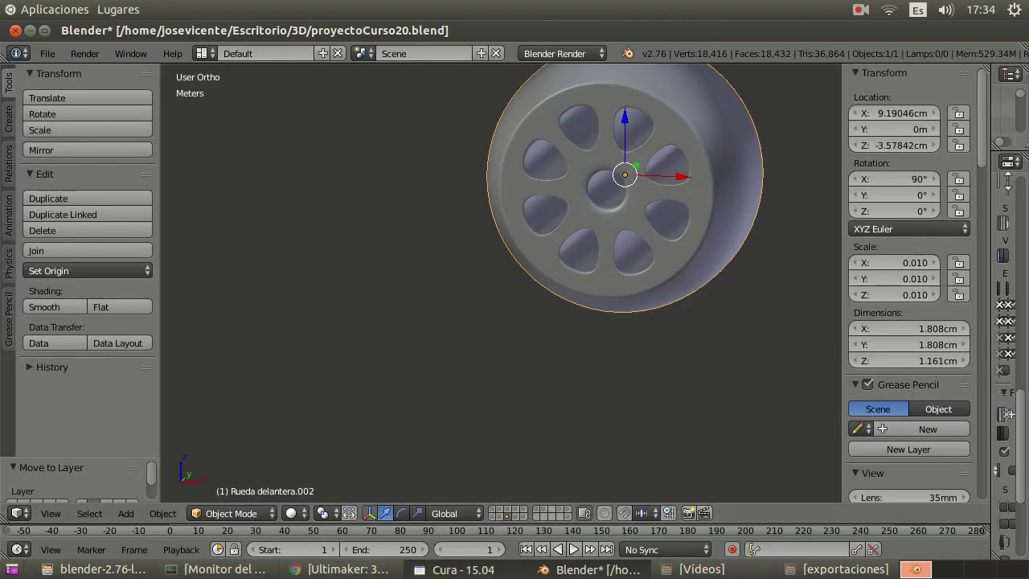
click(994, 96)
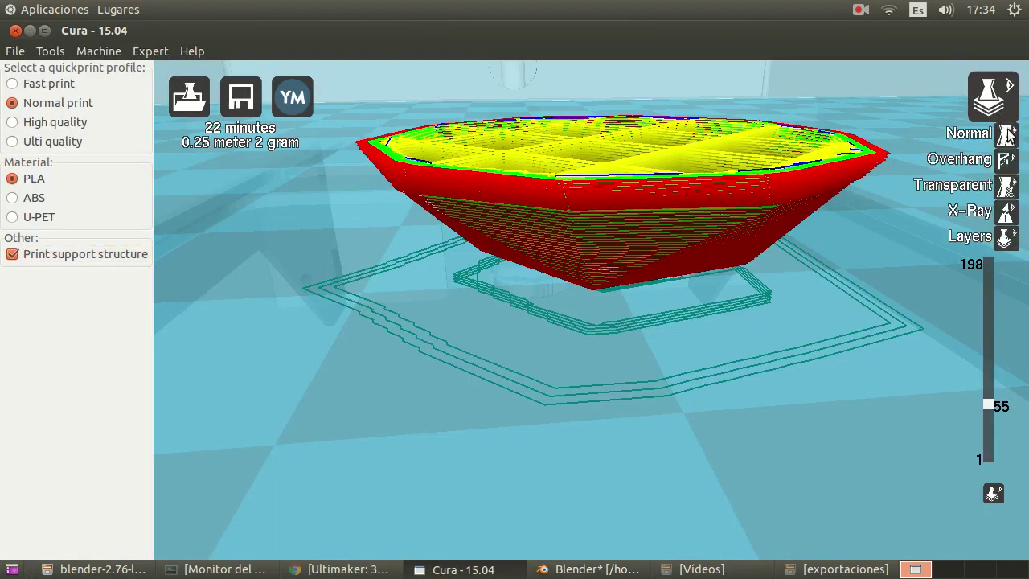
click(975, 71)
scroll(528, 415, down, 8)
click(576, 247)
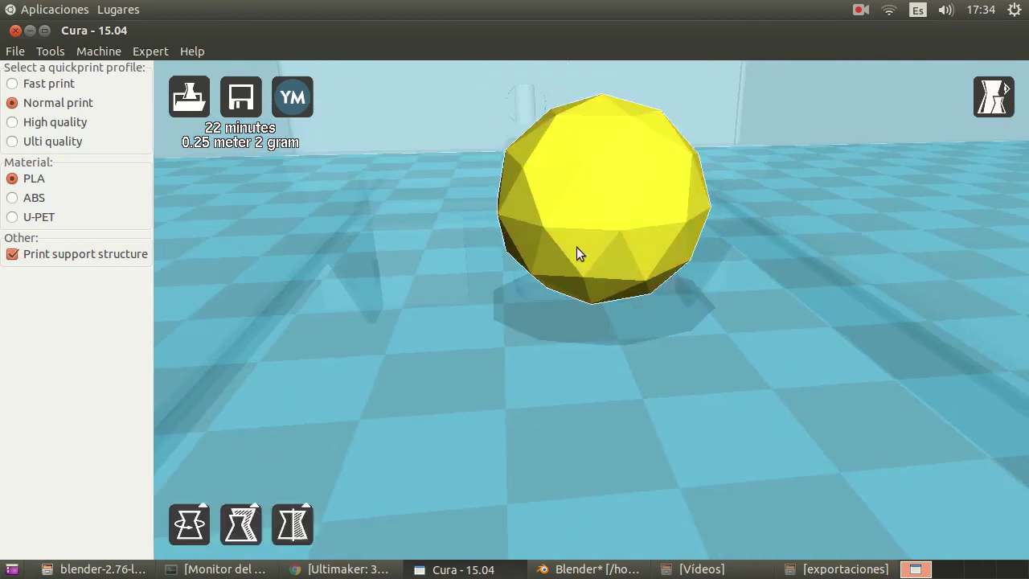
key(Delete)
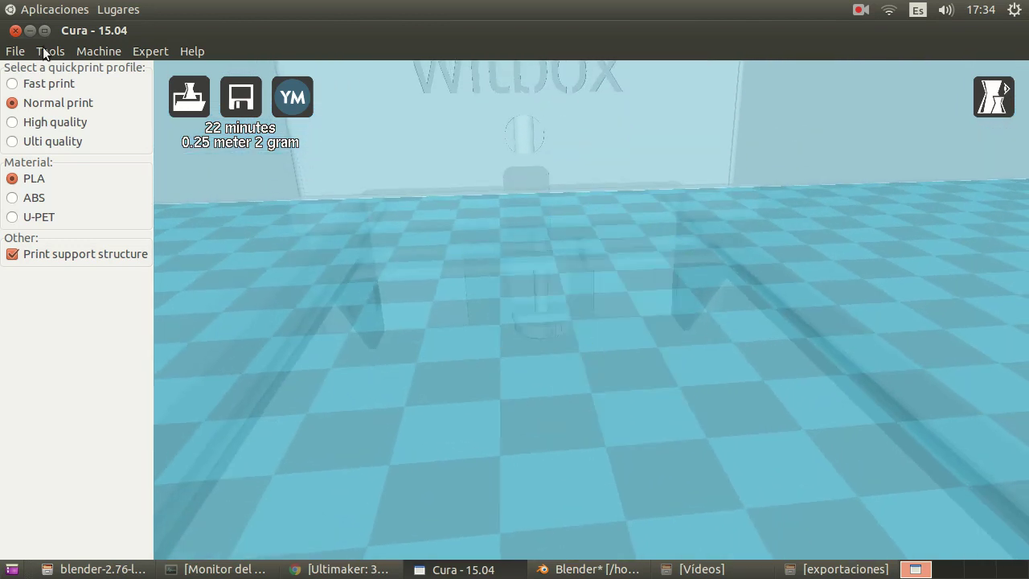
Open the model loading dialog, compare the STL file sizes in exportaciones, and select rueda.stl
click(15, 51)
click(30, 74)
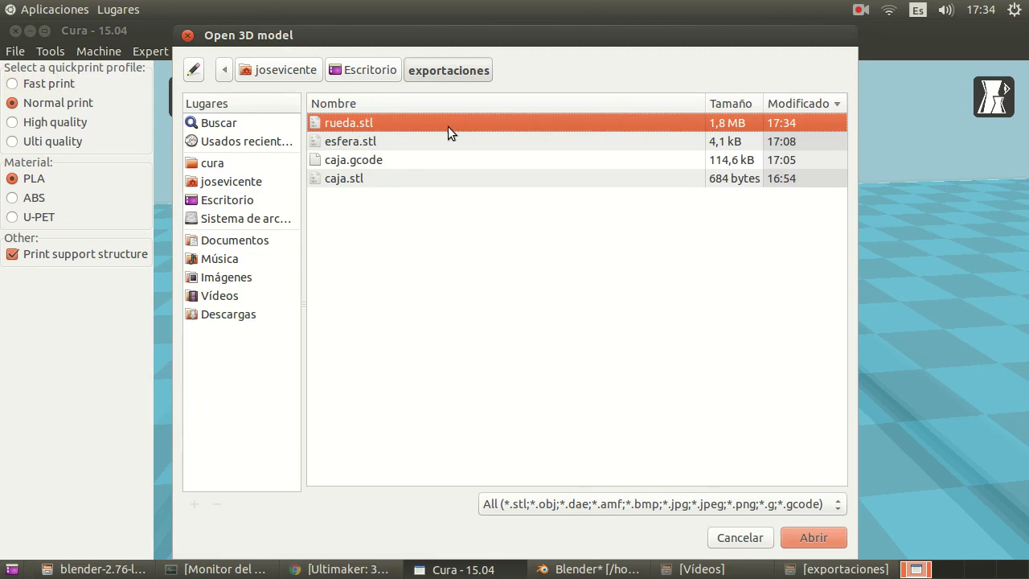
click(723, 175)
click(729, 140)
click(728, 125)
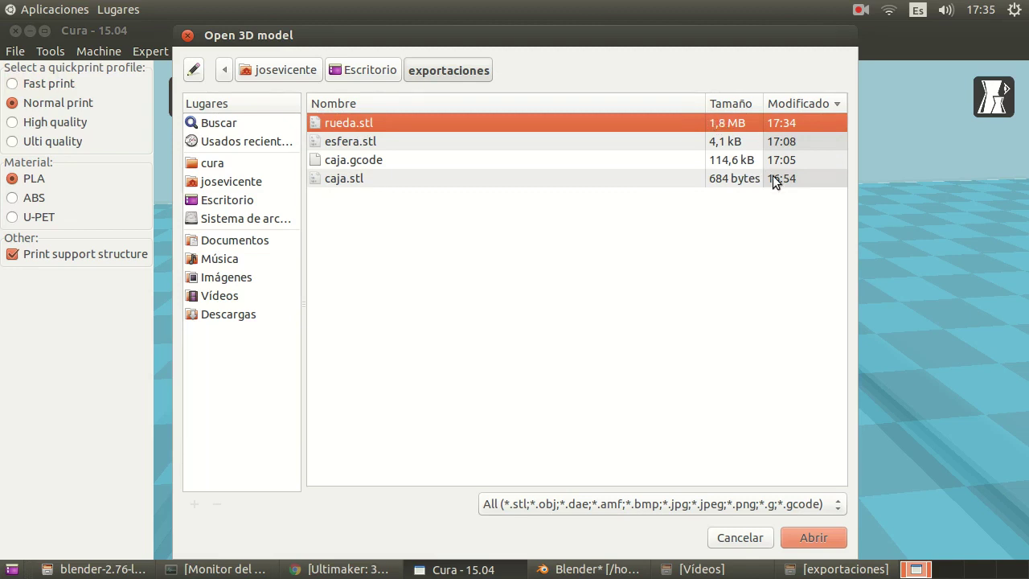
Switch to Blender and display the wheel in wireframe to examine its mesh density
click(591, 569)
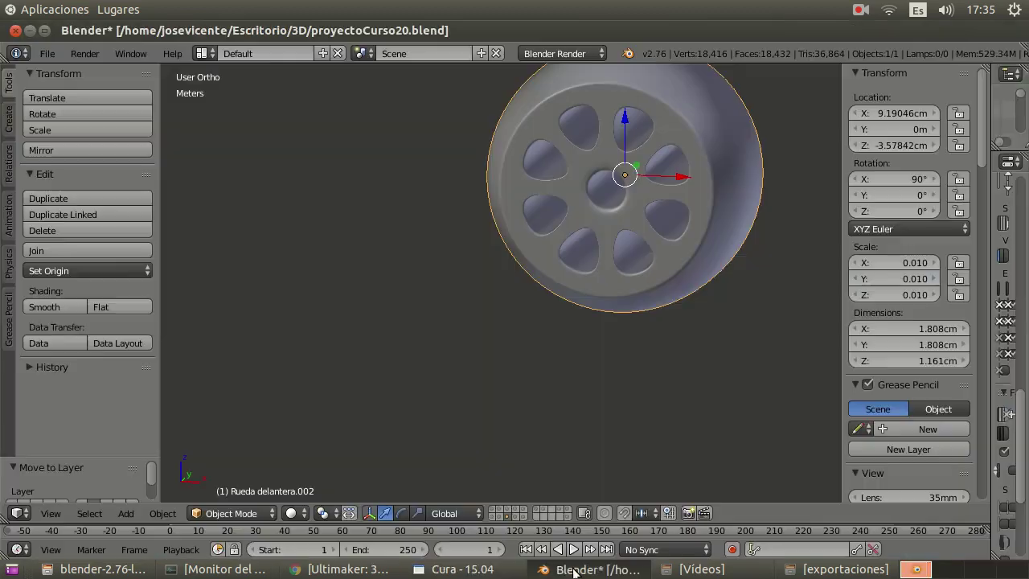
key(z)
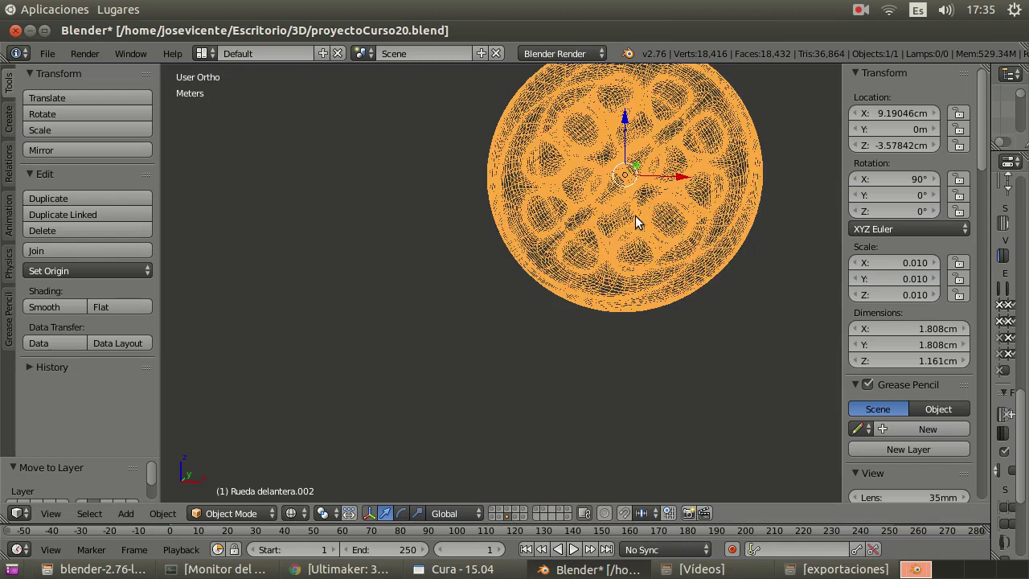
mouse_move(635, 215)
shift+middle_down()
mouse_move(533, 275)
mouse_move(523, 273)
mouse_move(526, 255)
mouse_move(564, 279)
mouse_move(515, 281)
mouse_move(588, 276)
mouse_move(554, 250)
mouse_move(590, 230)
mouse_move(544, 232)
mouse_move(602, 227)
mouse_move(592, 233)
shift+middle_up()
scroll(492, 268, up, 3)
Switch back to Cura, load rueda.stl onto the print bed, and view the wheel up close
click(495, 569)
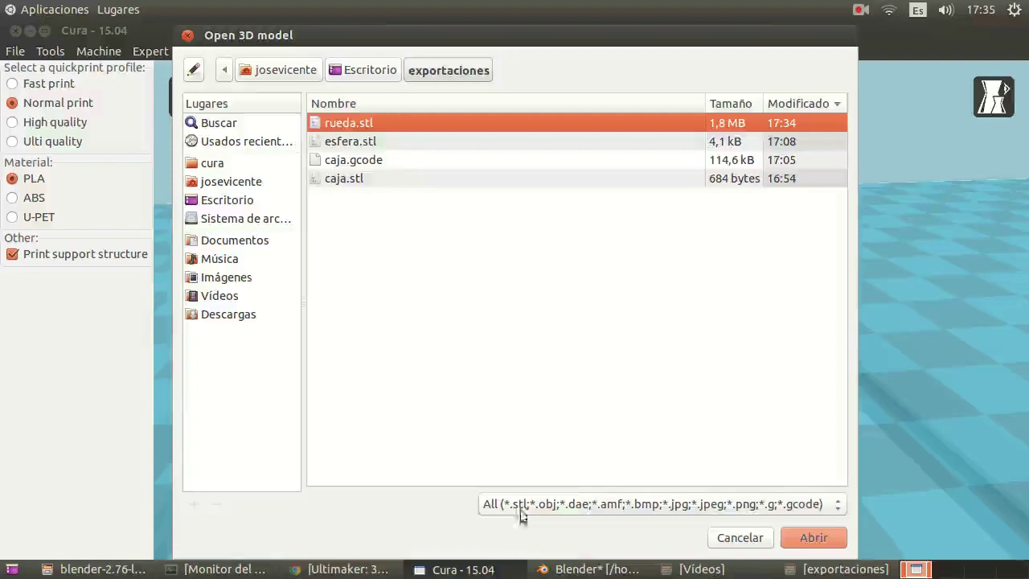
click(815, 537)
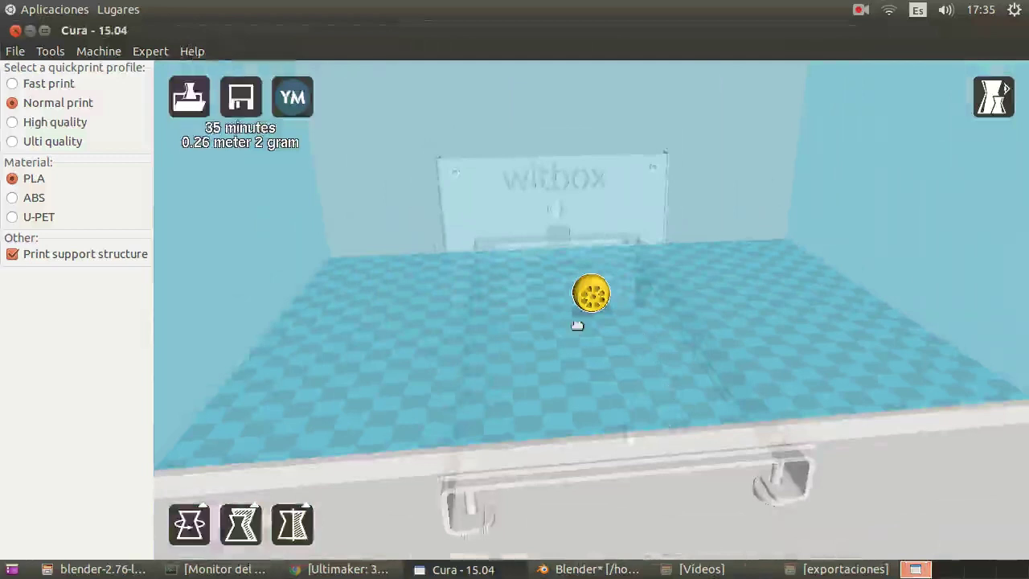
right_drag(590, 332, 514, 329)
scroll(624, 250, up, 15)
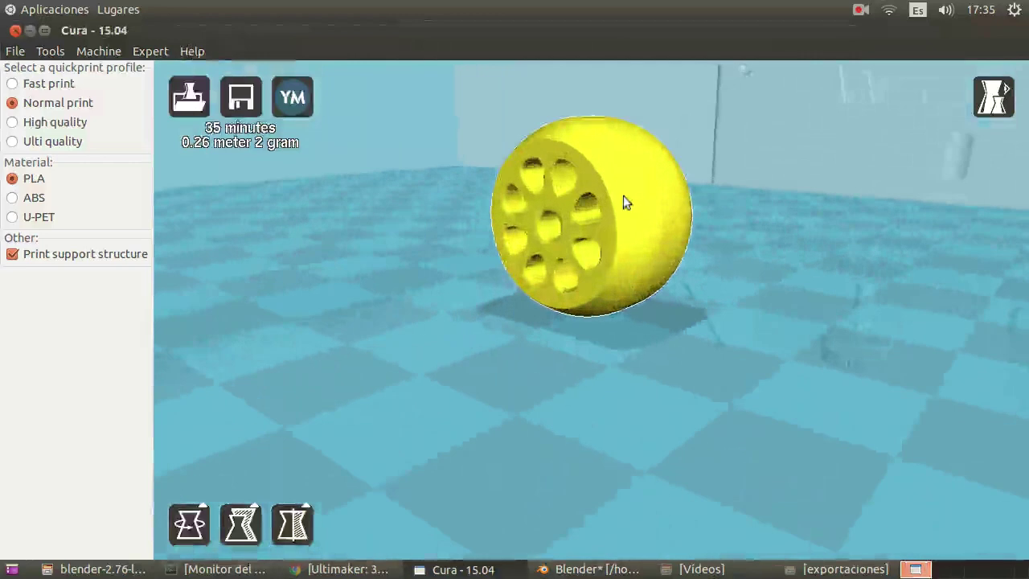
mouse_move(624, 196)
middle_down()
mouse_move(618, 209)
mouse_move(625, 198)
middle_up()
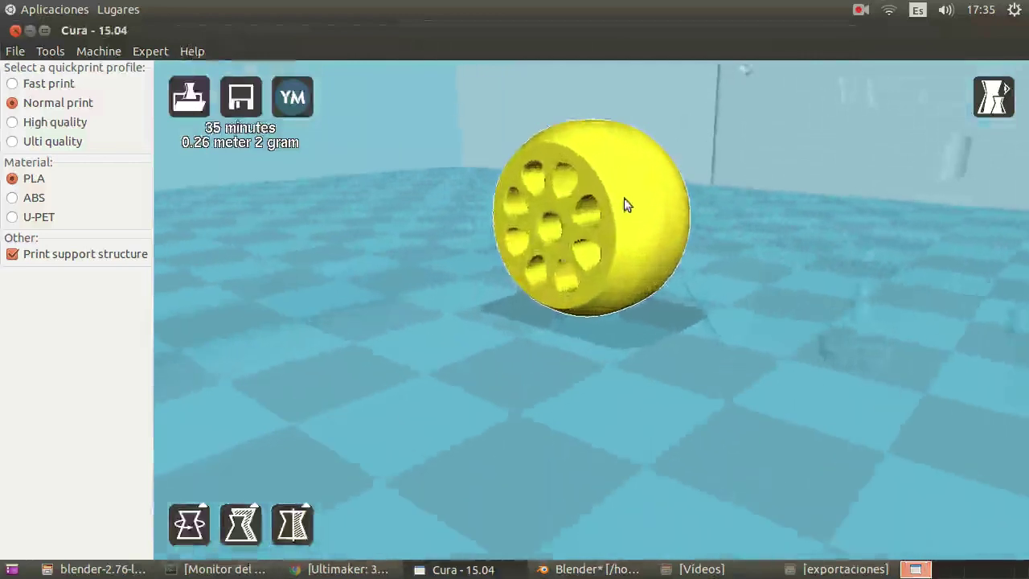
Set the quickprint profile to Fast print for the wheel
drag(625, 198, 622, 244)
right_drag(622, 243, 619, 262)
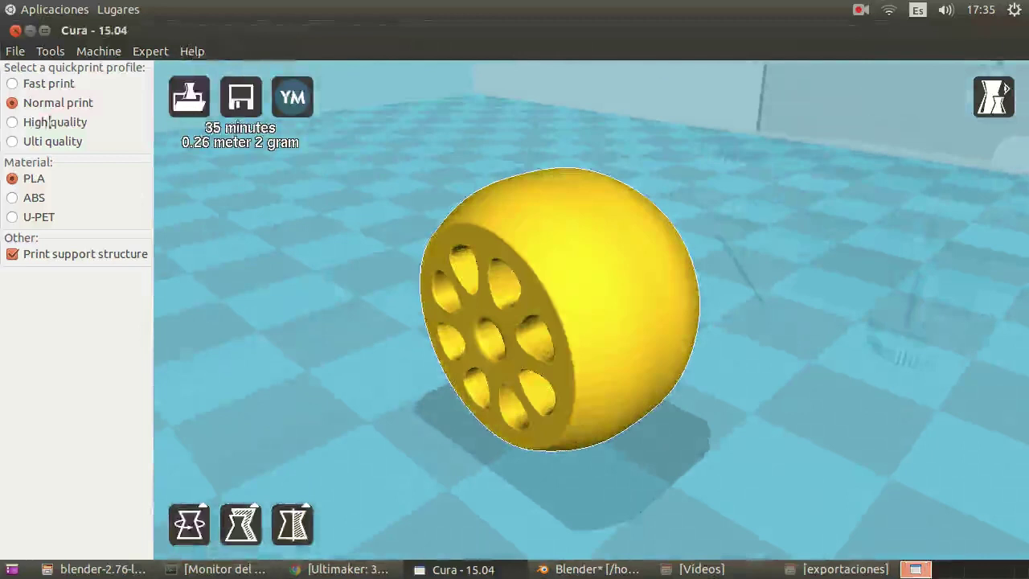
click(13, 84)
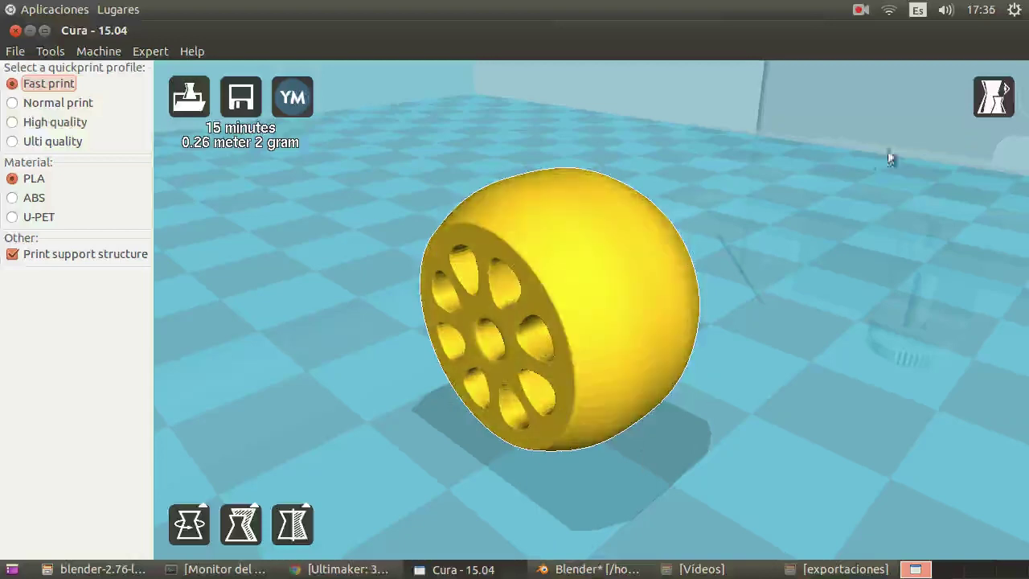
Display the wheel in the Overhang view and examine the overhanging areas on its underside and inside its holes
click(993, 96)
click(1005, 158)
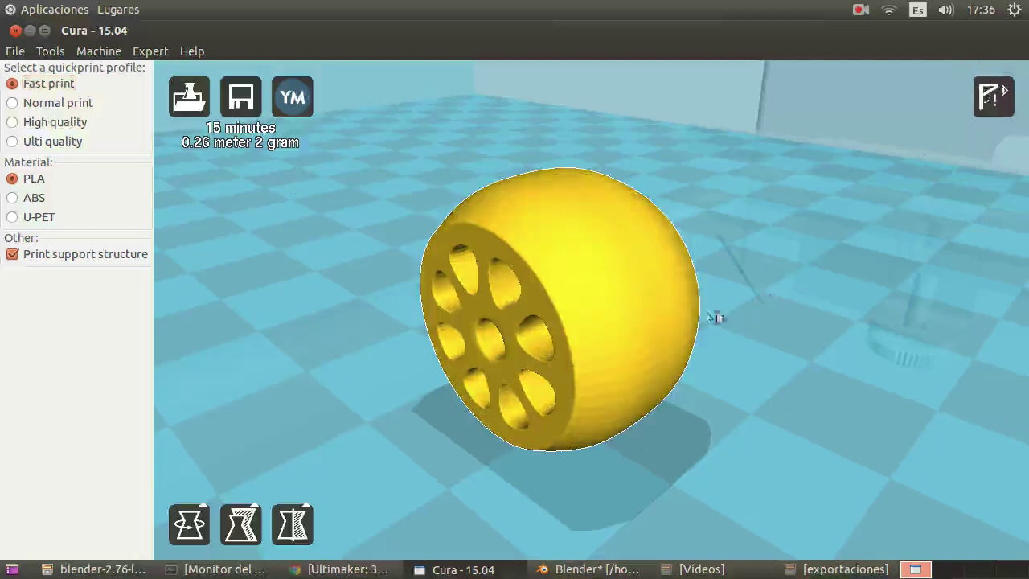
right_drag(842, 243, 736, 290)
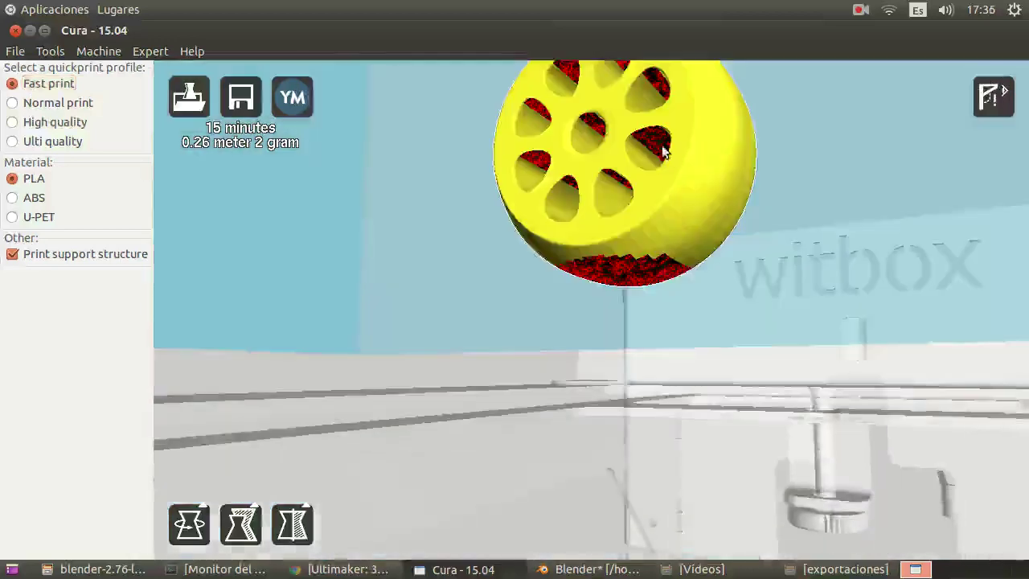
right_drag(666, 153, 605, 232)
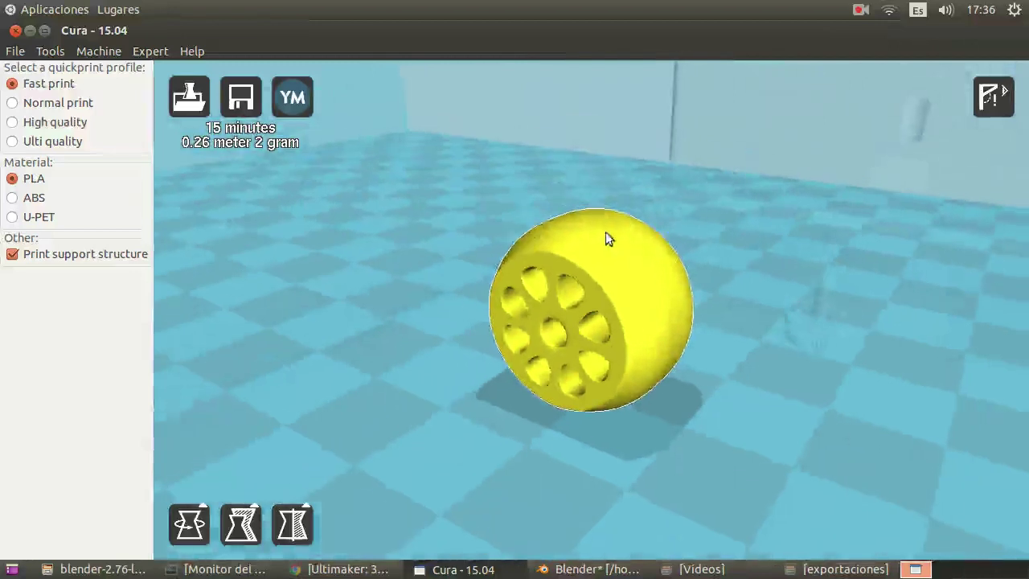
Try to rotate the wheel on the print bed to lay it on its flat face
click(602, 290)
click(190, 524)
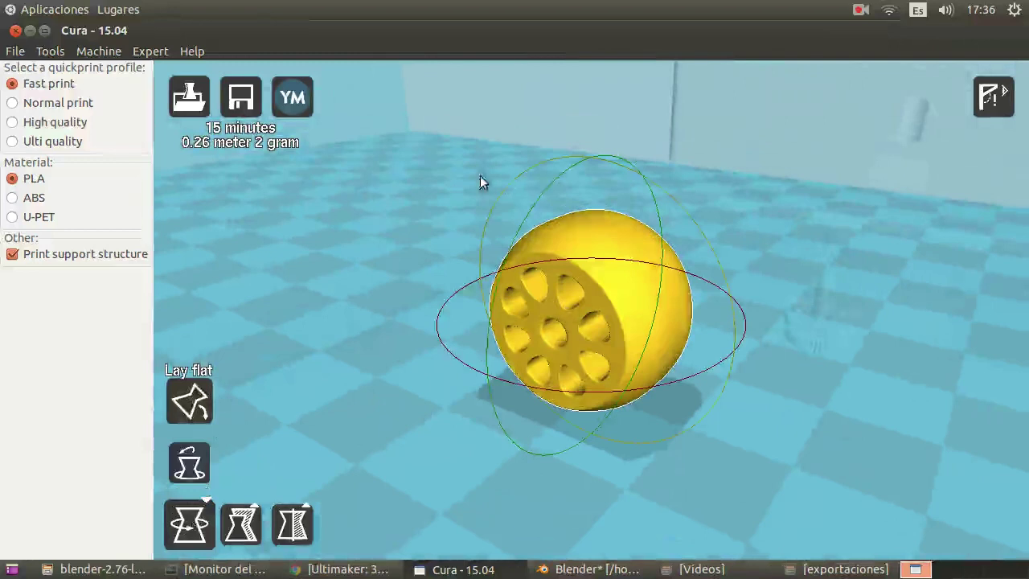
click(539, 190)
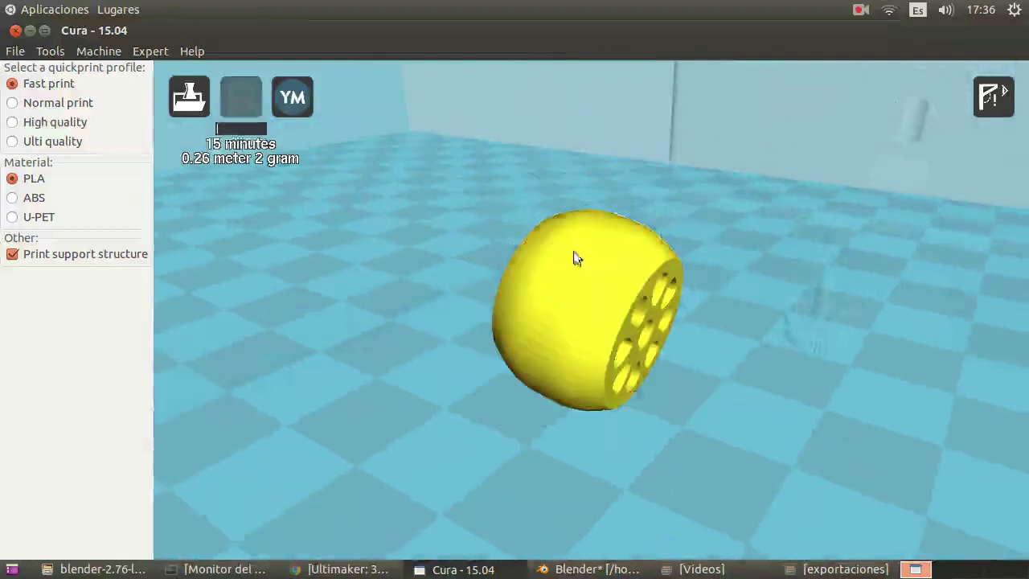
click(603, 336)
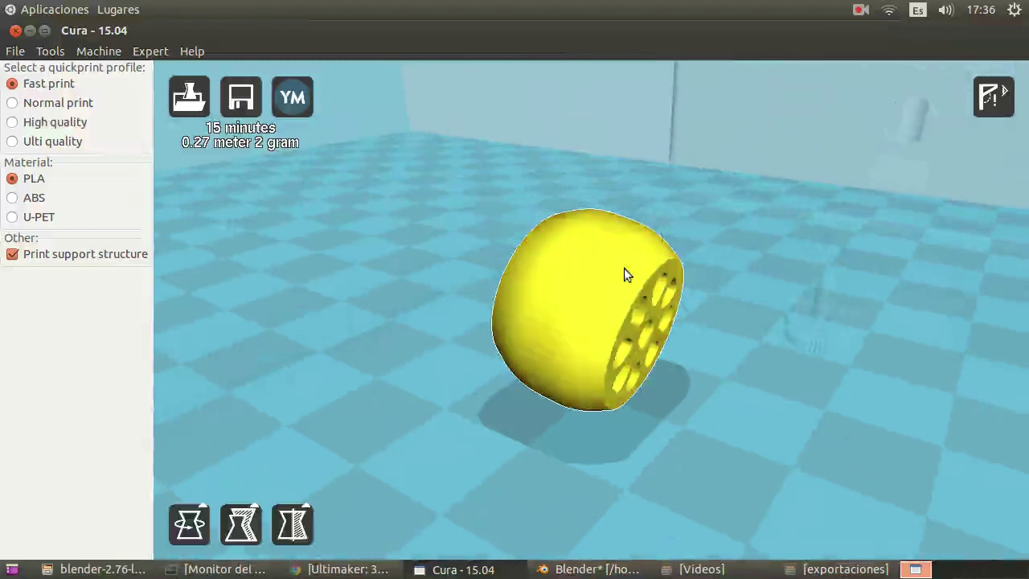
Delete the wrongly turned wheel from the print bed and load rueda.stl again
key(Delete)
click(14, 51)
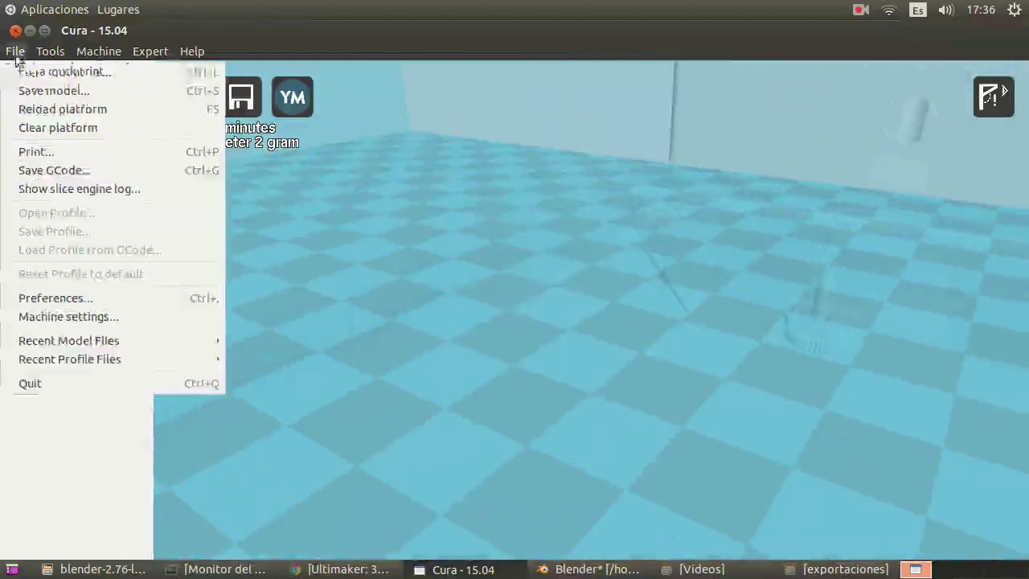
click(28, 78)
double_click(353, 124)
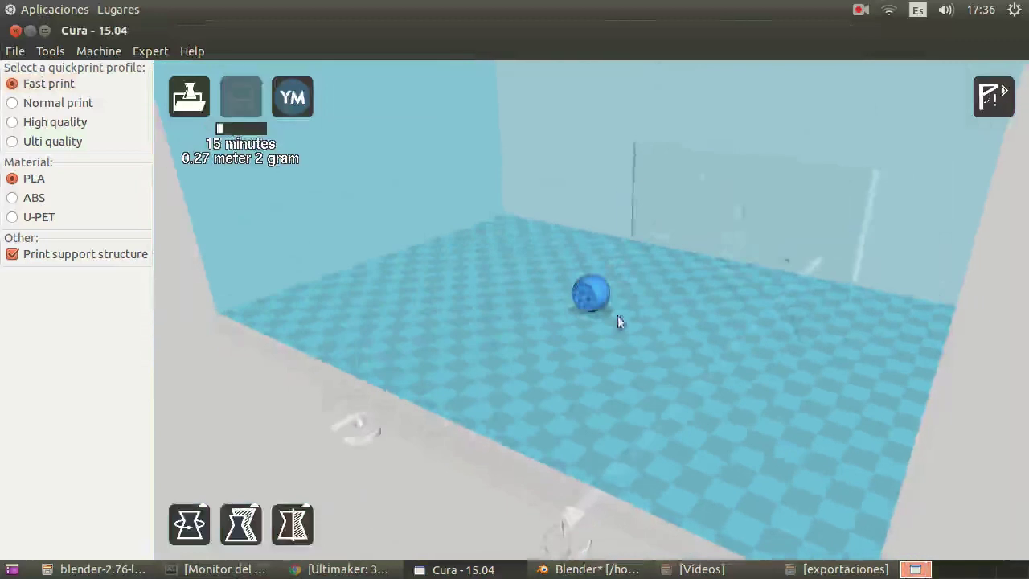
scroll(597, 276, up, 3)
scroll(597, 282, up, 2)
scroll(601, 264, up, 3)
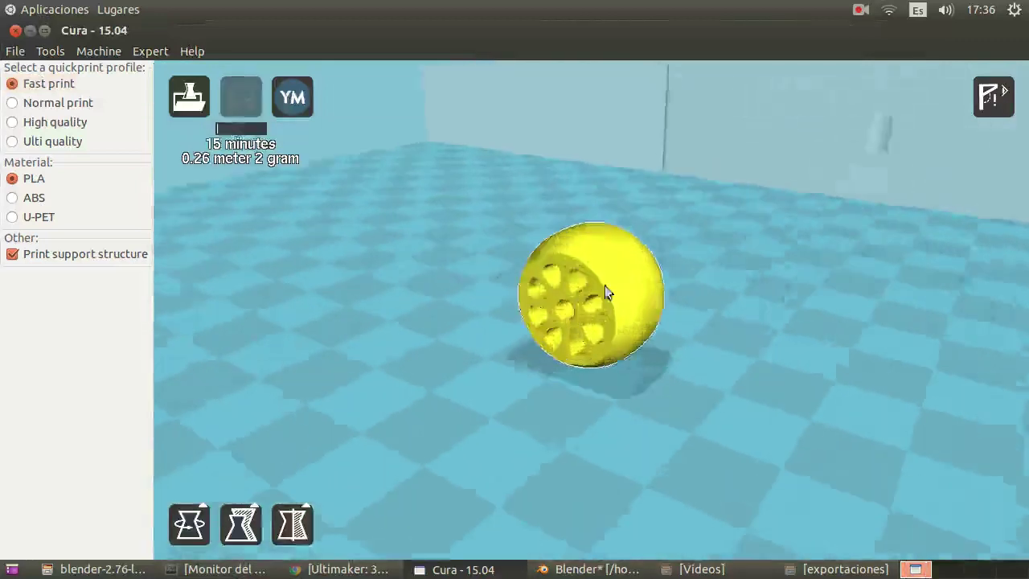
Rotate the wheel on the print bed so it rests on one flat face with its holes pointing up
click(198, 511)
drag(521, 231, 662, 175)
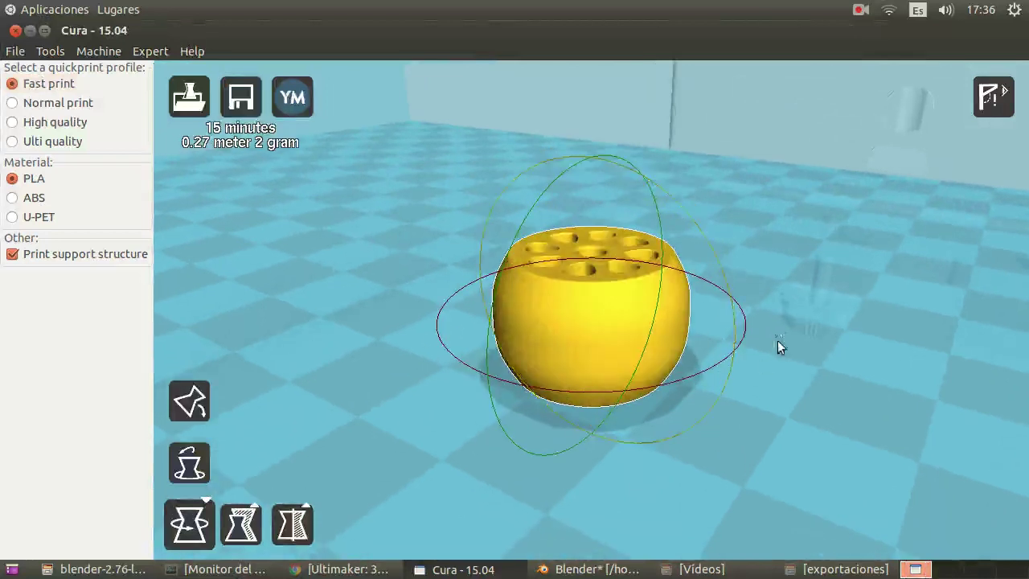
right_drag(764, 251, 690, 308)
Check the overhangs of the reoriented wheel in the Overhang view, looking at its underside and its top
click(992, 102)
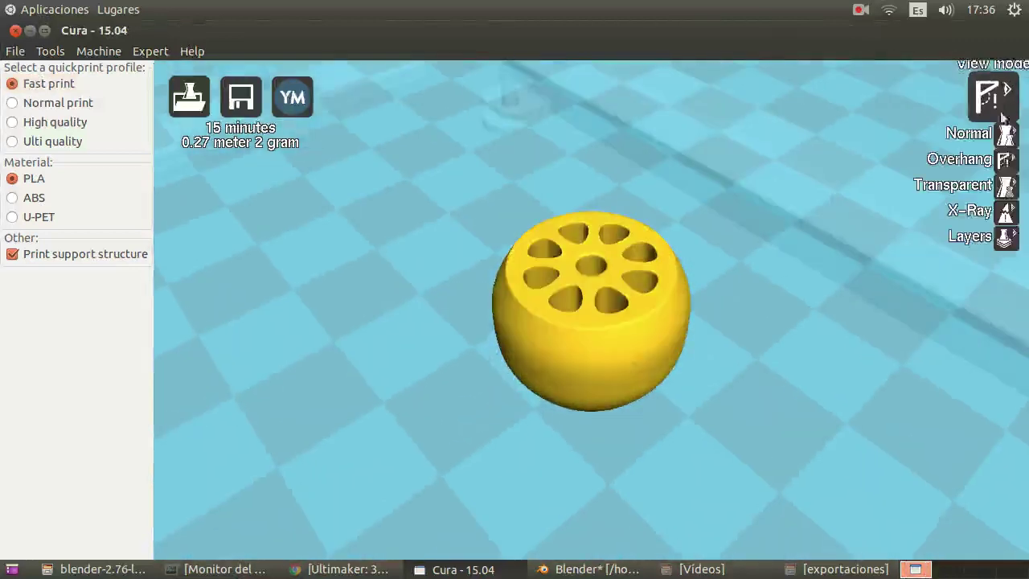
click(1000, 159)
right_drag(692, 292, 586, 341)
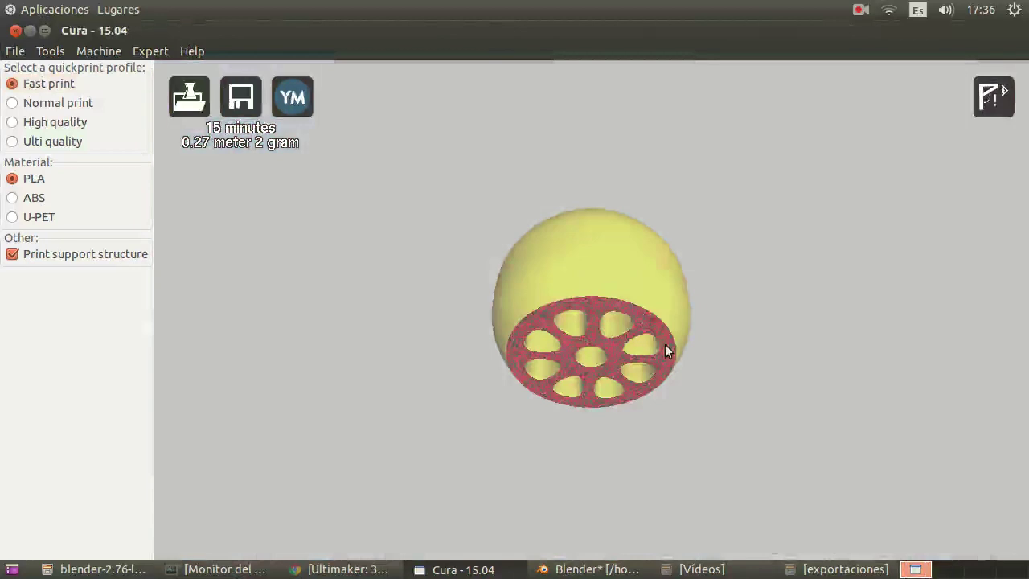
right_drag(664, 350, 683, 287)
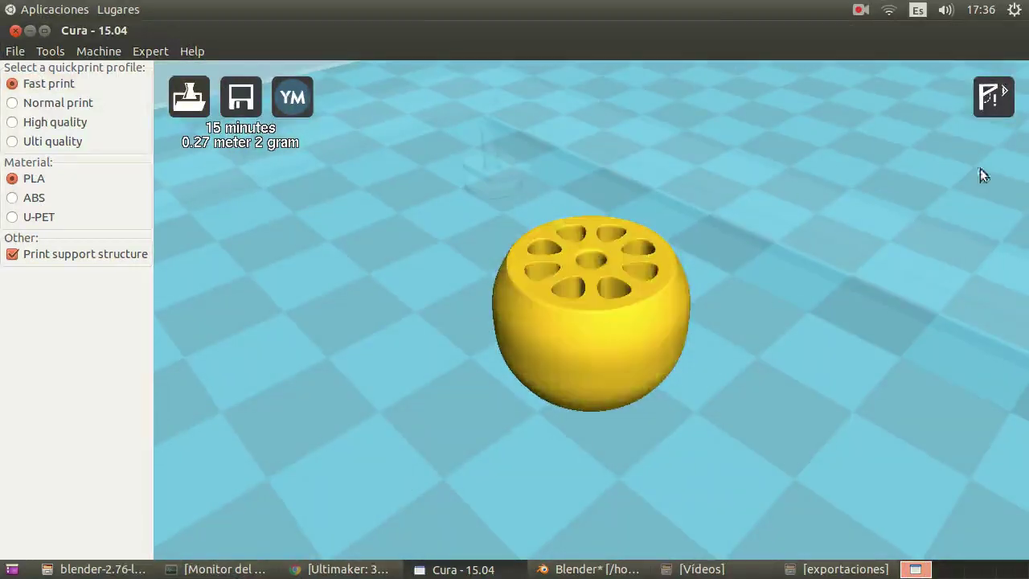
Display the wheel in the Layers view and examine the infill and walls up close at layer 55
click(992, 104)
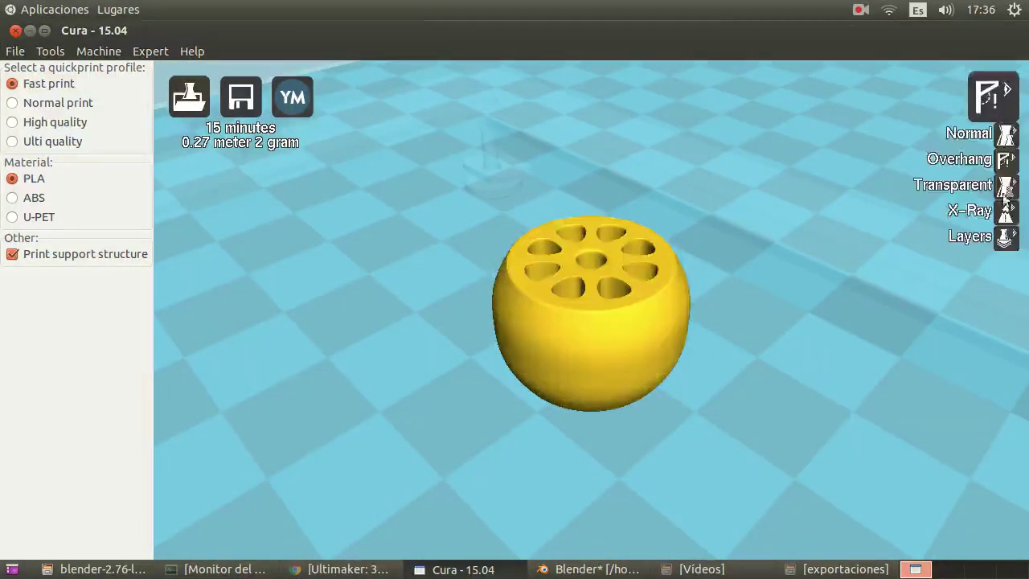
click(1004, 238)
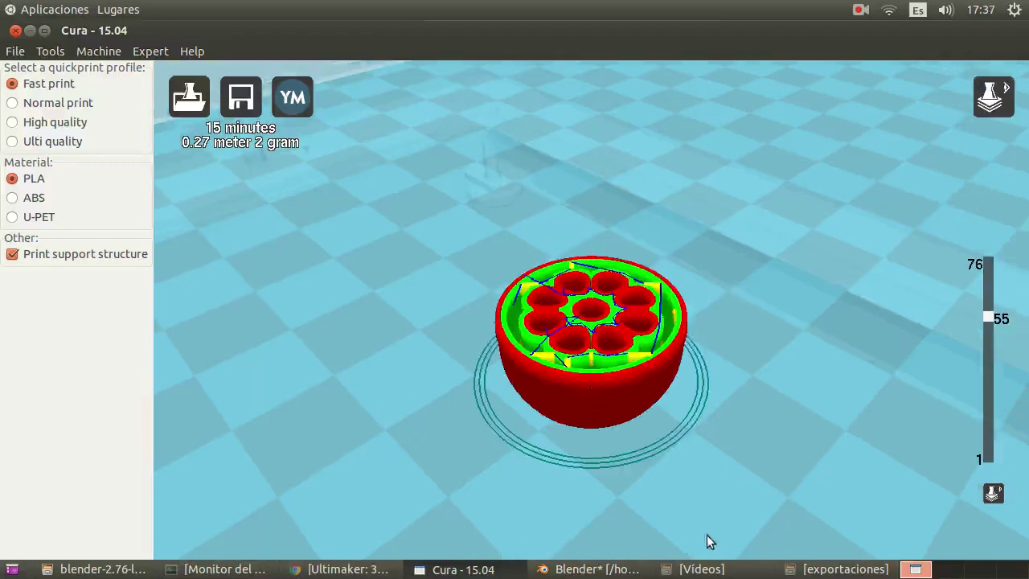
right_drag(719, 265, 717, 312)
scroll(716, 304, up, 5)
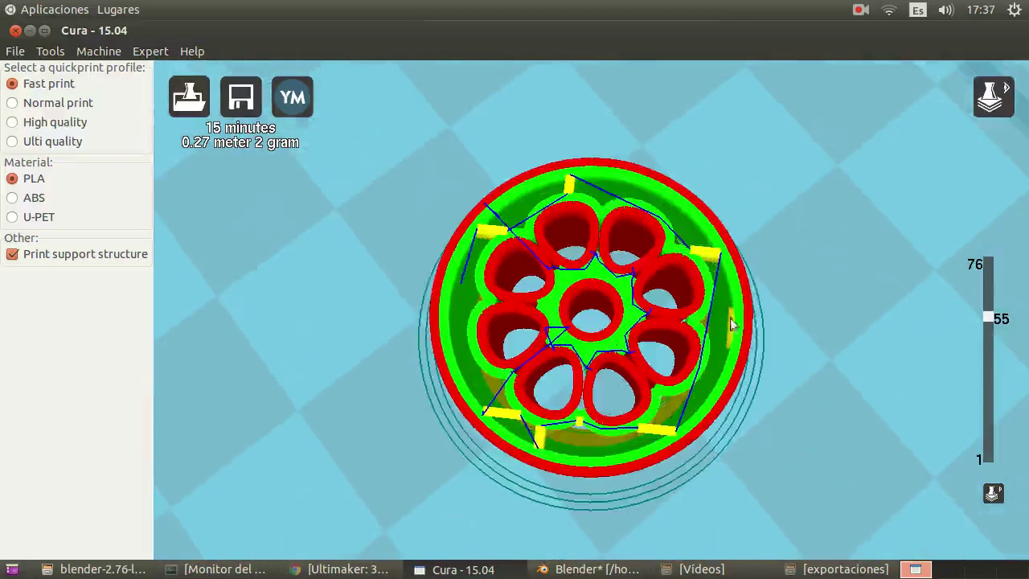
right_drag(774, 413, 966, 342)
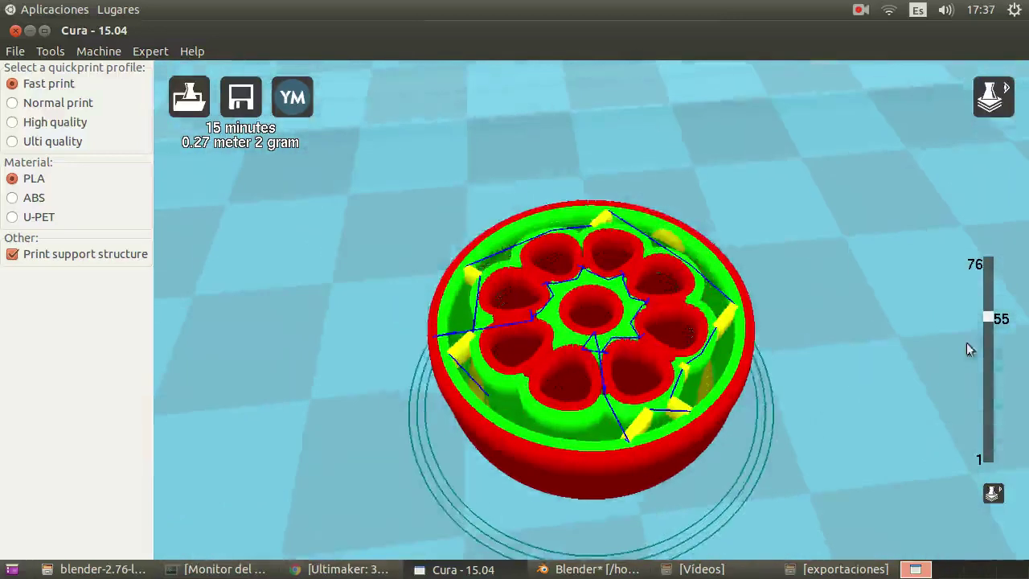
Scrub through the wheel's sliced layers, take screenshots of its interior, and lower the displayed layer to 1
drag(989, 319, 1000, 374)
key(alt+Tab)
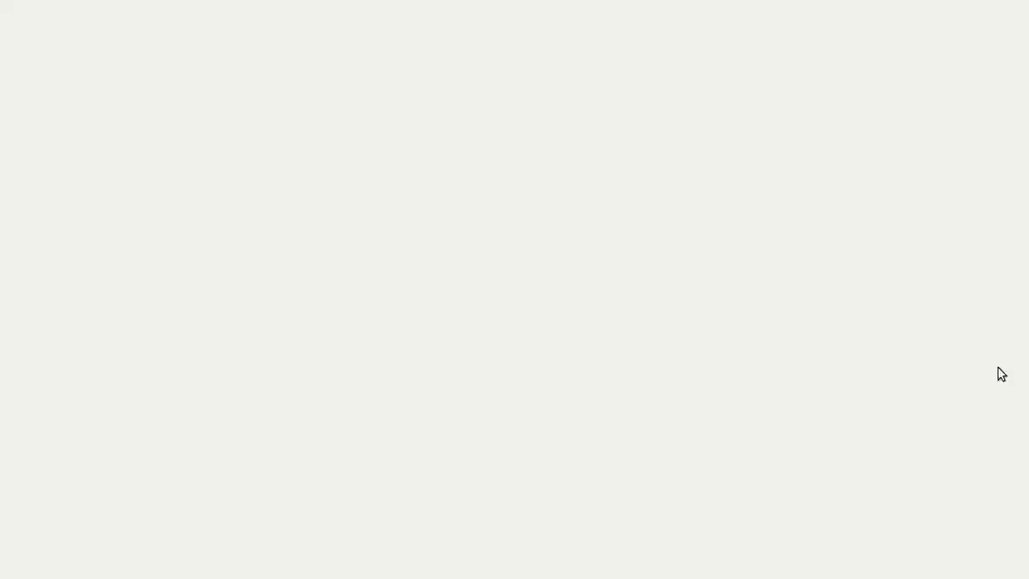
key(Return)
drag(990, 373, 997, 319)
key(Print)
key(Return)
drag(991, 319, 1003, 466)
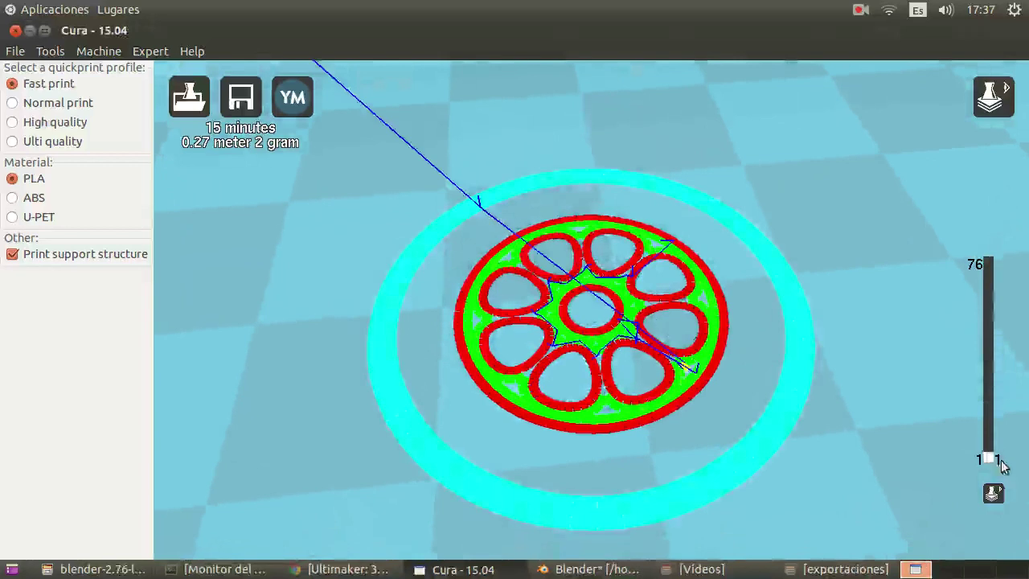
Turn the print support structure off and back on
click(12, 255)
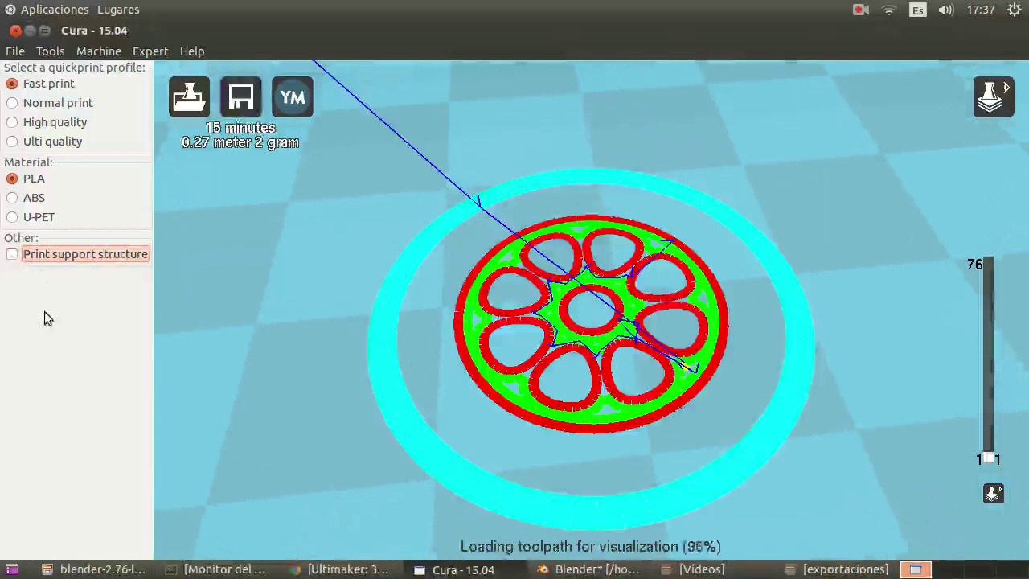
key(space)
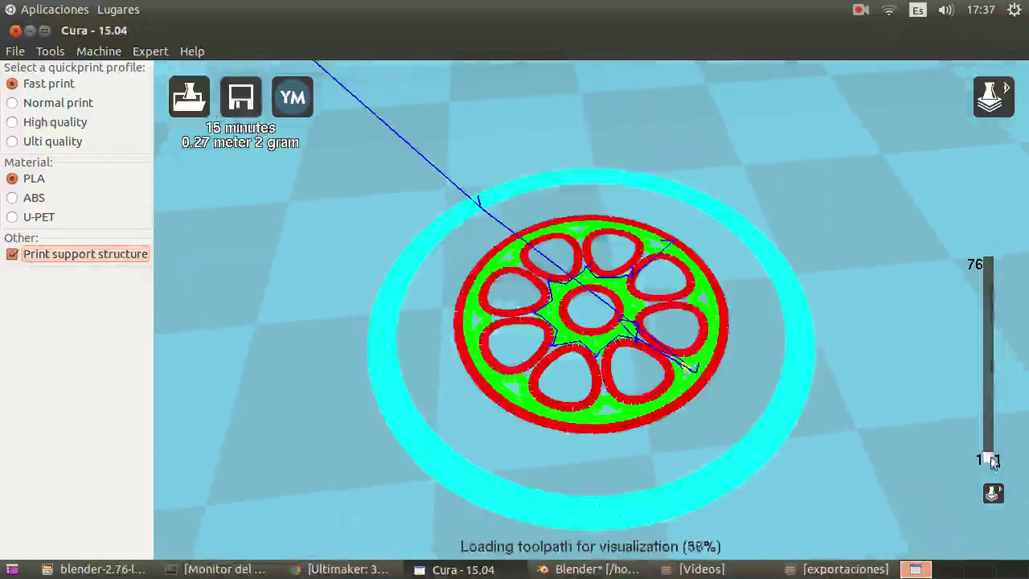
Display the wheel up to layer 76 and examine the support structure around its outer side
drag(993, 461, 991, 256)
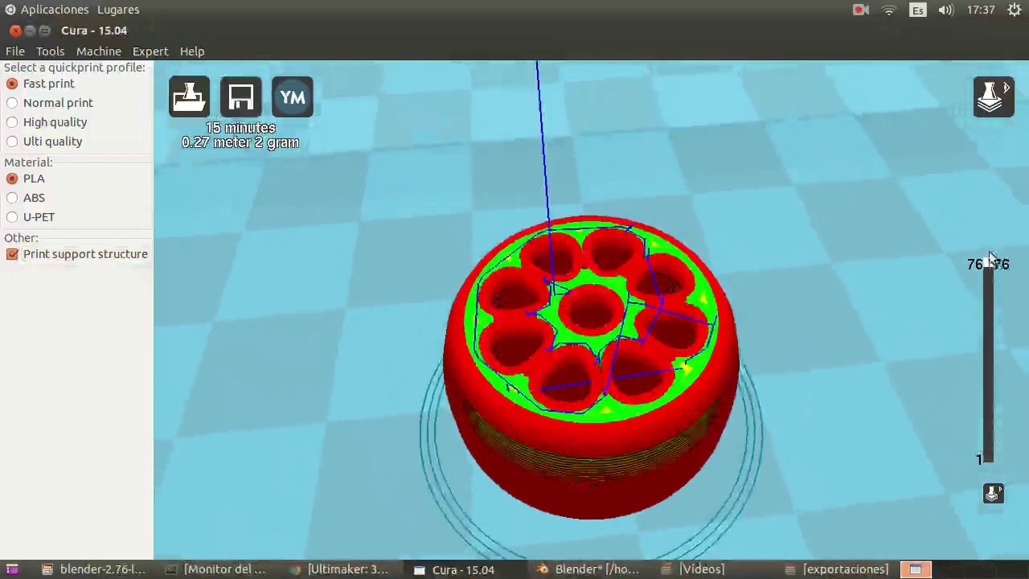
right_drag(802, 360, 843, 346)
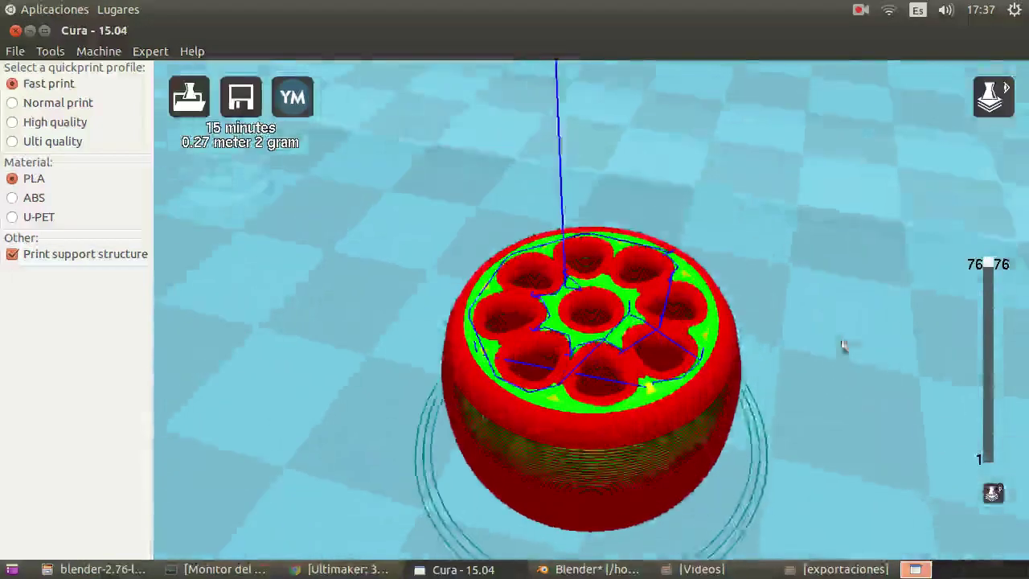
mouse_move(995, 272)
mouse_down()
mouse_move(997, 458)
mouse_move(997, 265)
mouse_up()
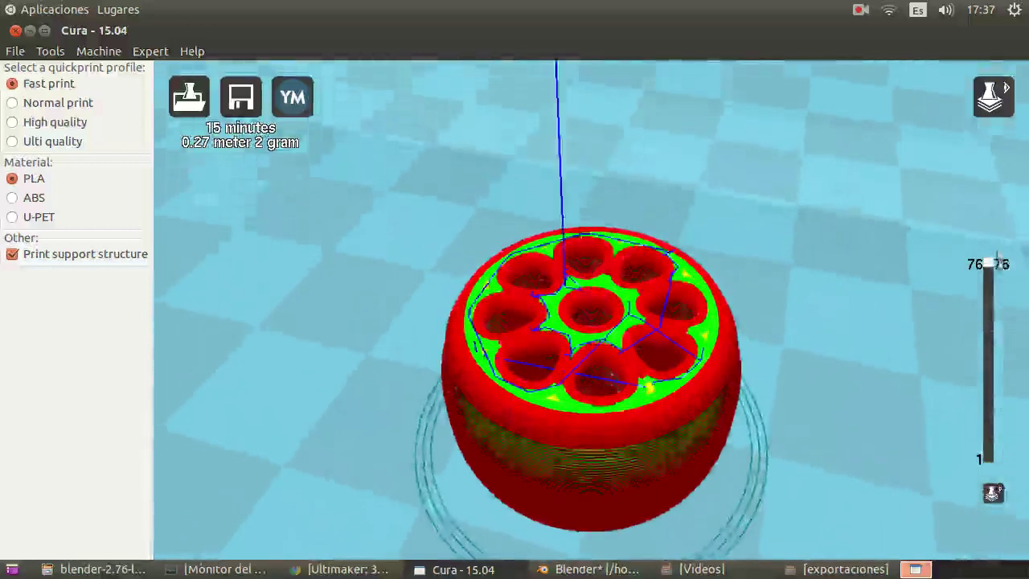
right_drag(831, 302, 804, 332)
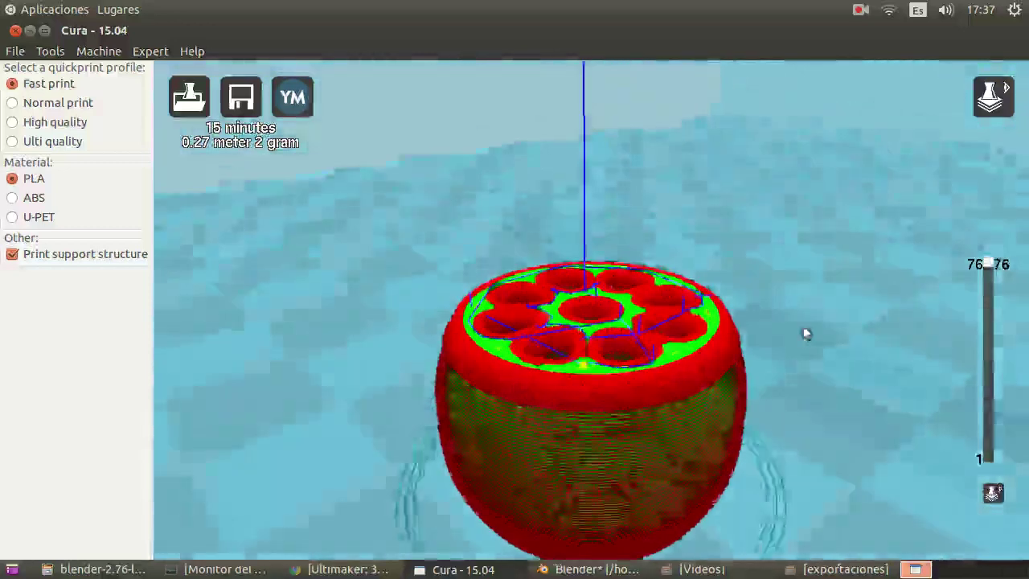
Examine the toolpaths and the inside of the wheel's holes up close from above and at low angles
right_drag(732, 232, 731, 313)
scroll(500, 258, up, 6)
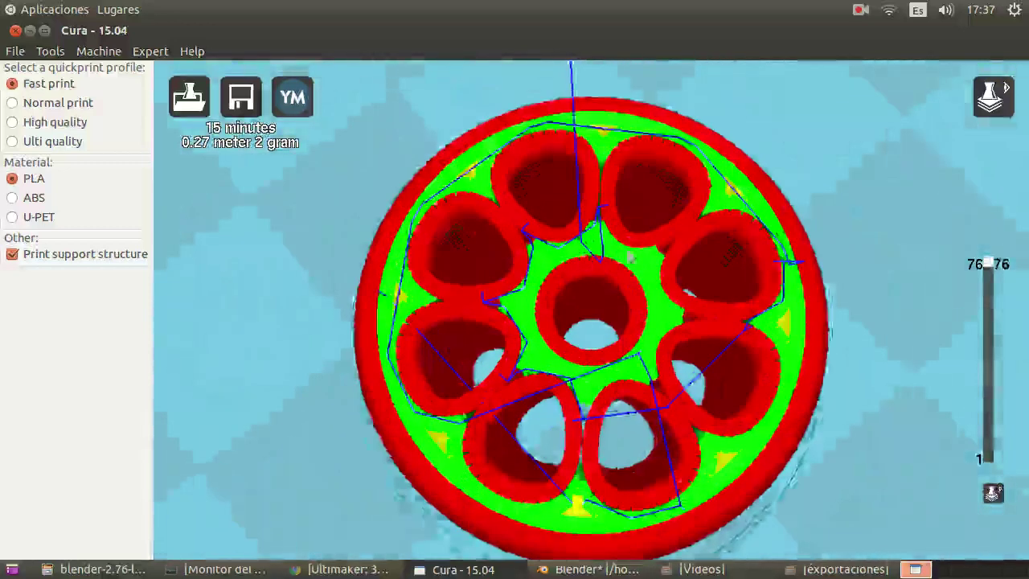
scroll(661, 255, down, 4)
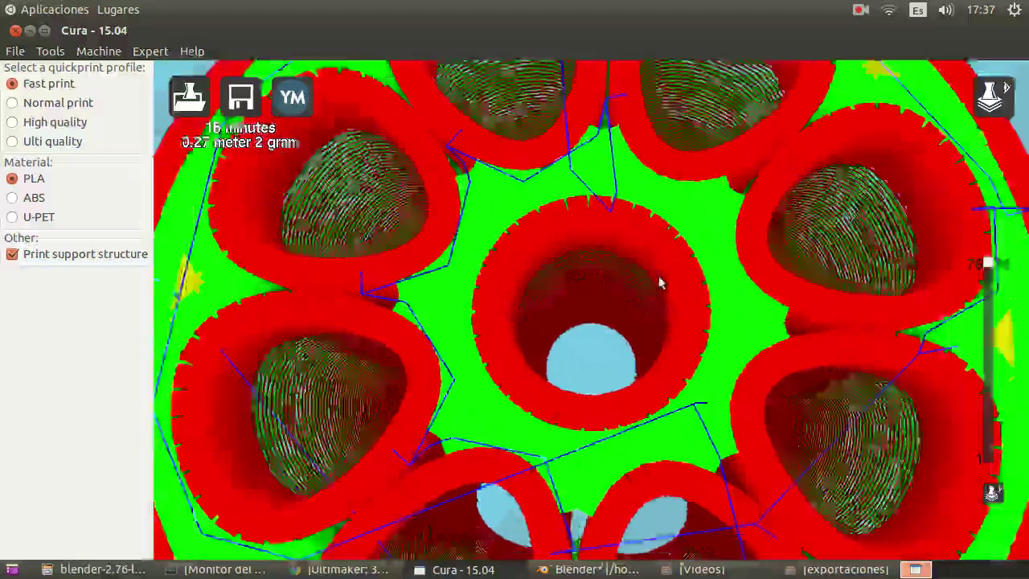
right_drag(961, 219, 928, 248)
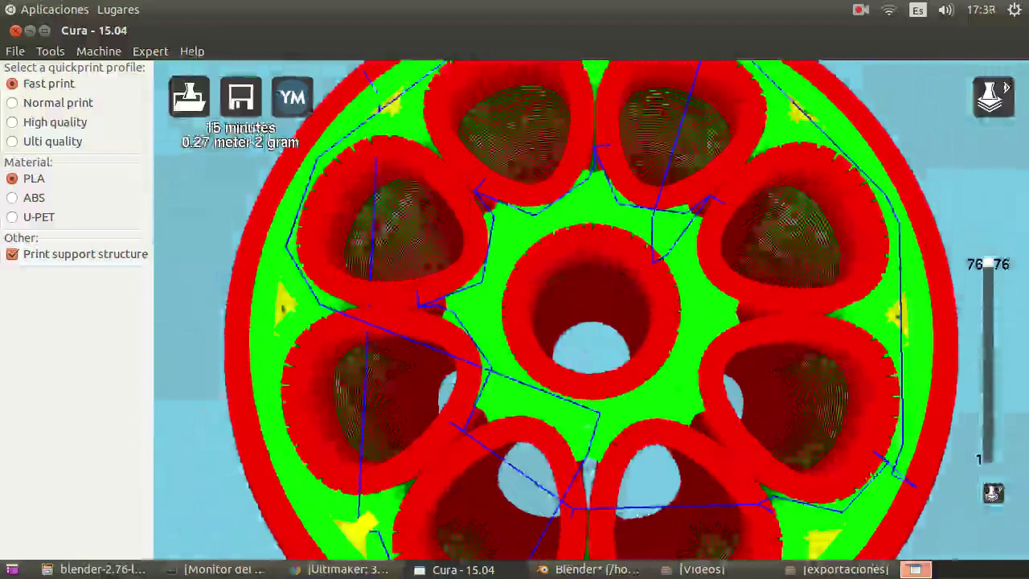
right_drag(198, 420, 262, 379)
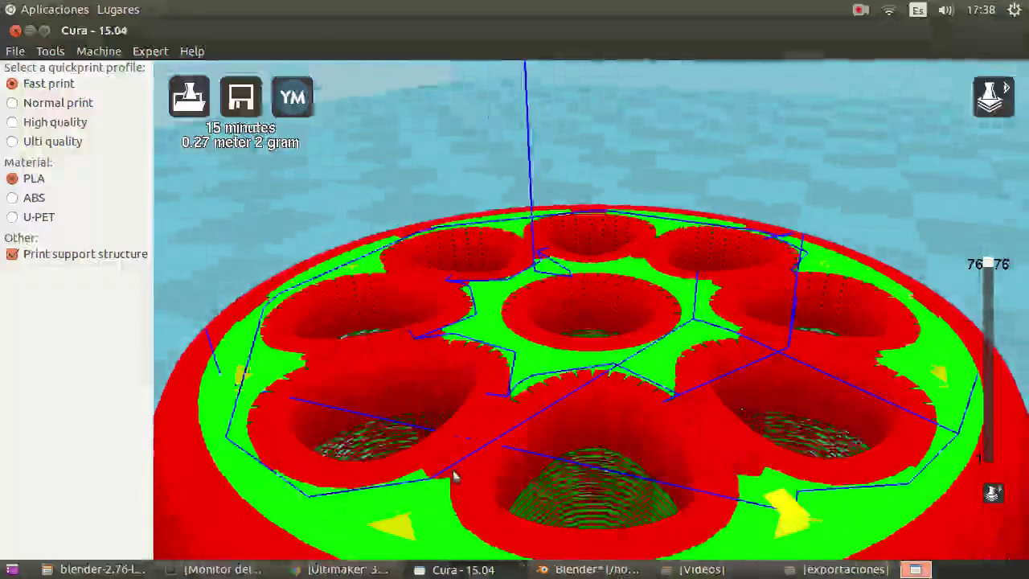
right_drag(607, 179, 609, 197)
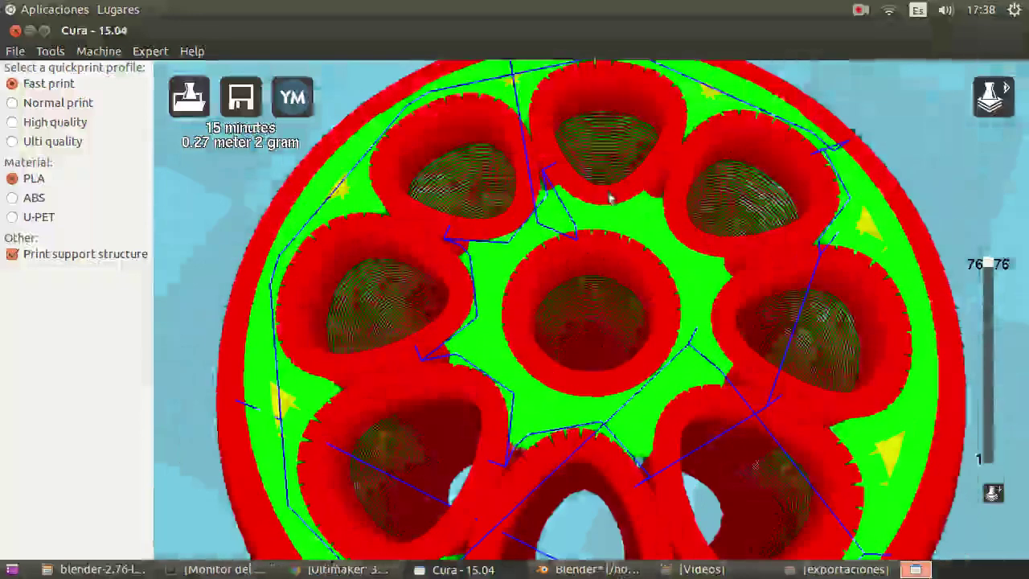
right_drag(442, 368, 546, 405)
scroll(620, 420, down, 5)
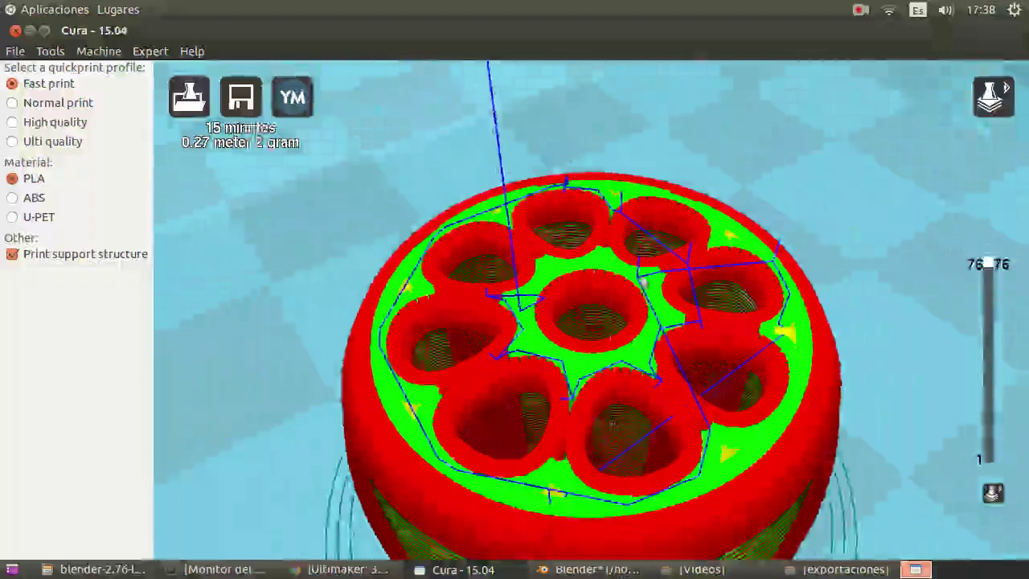
mouse_move(721, 169)
right_down()
mouse_move(726, 225)
mouse_move(706, 183)
right_up()
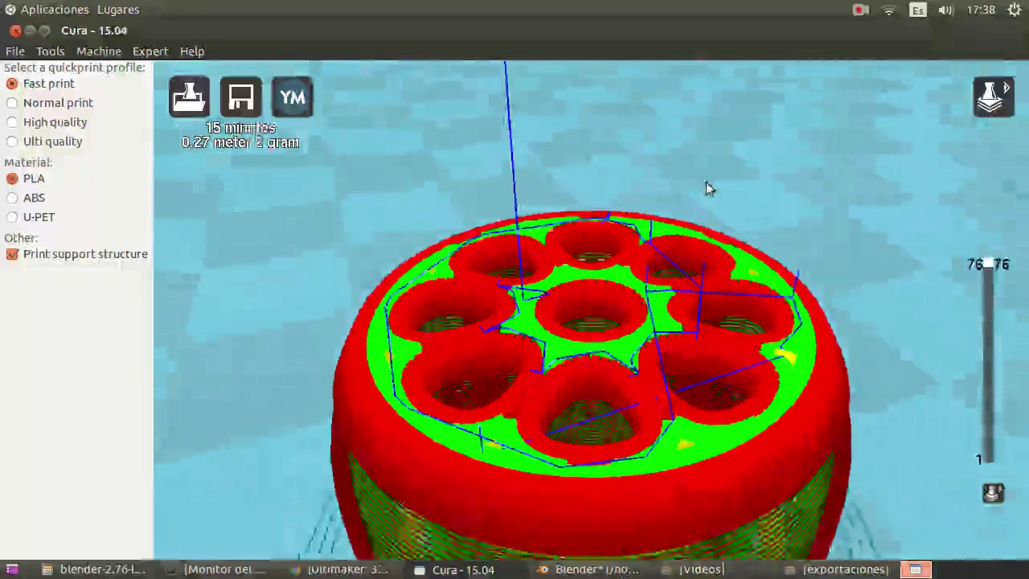
mouse_move(706, 184)
right_down()
mouse_move(706, 231)
mouse_move(706, 173)
right_up()
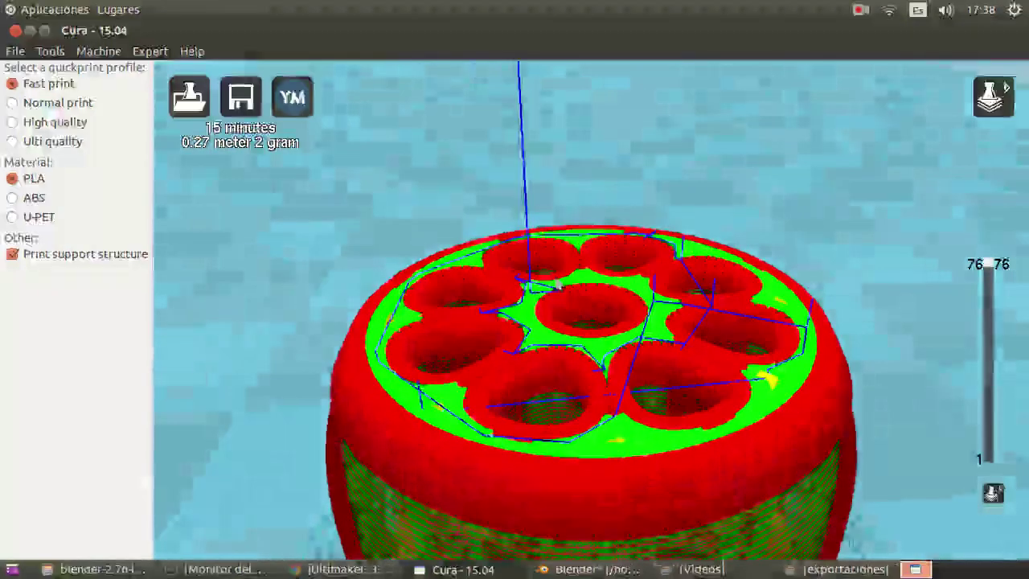
Switch to Blender and save the project as a new file named proyectoCurso21.blend
mouse_move(557, 283)
right_down()
mouse_move(555, 306)
mouse_move(552, 287)
right_up()
click(595, 569)
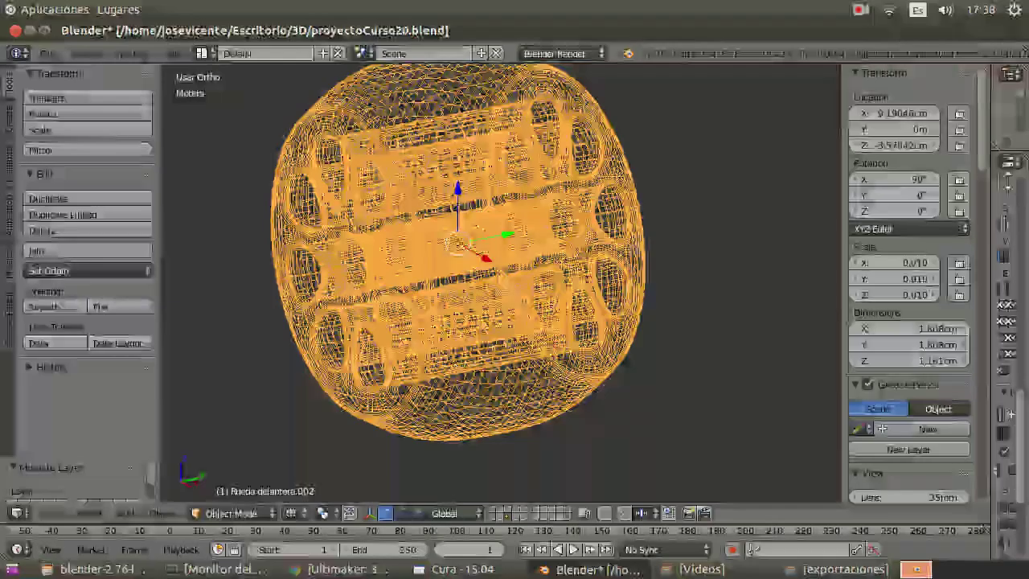
click(46, 54)
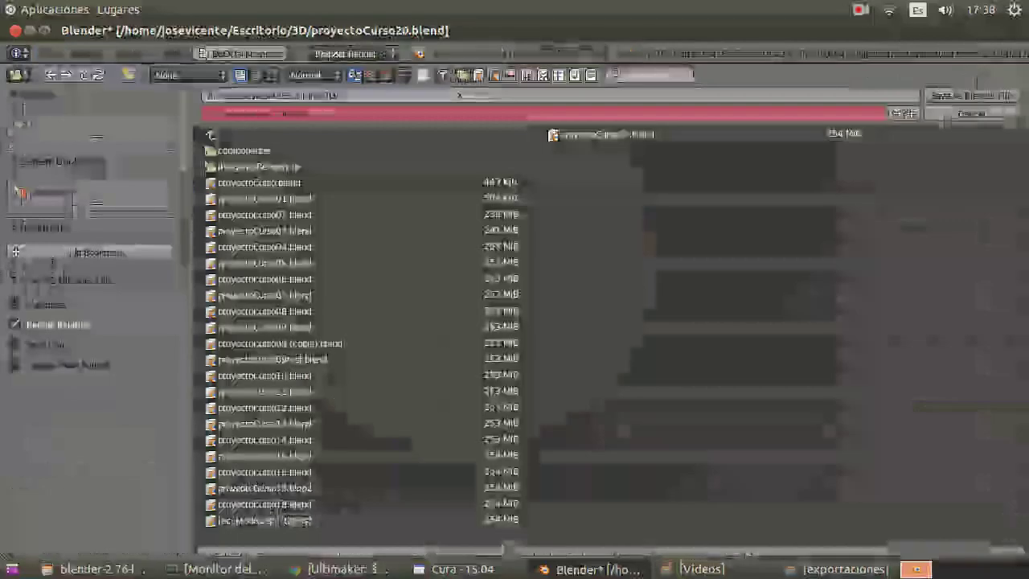
click(69, 191)
click(276, 113)
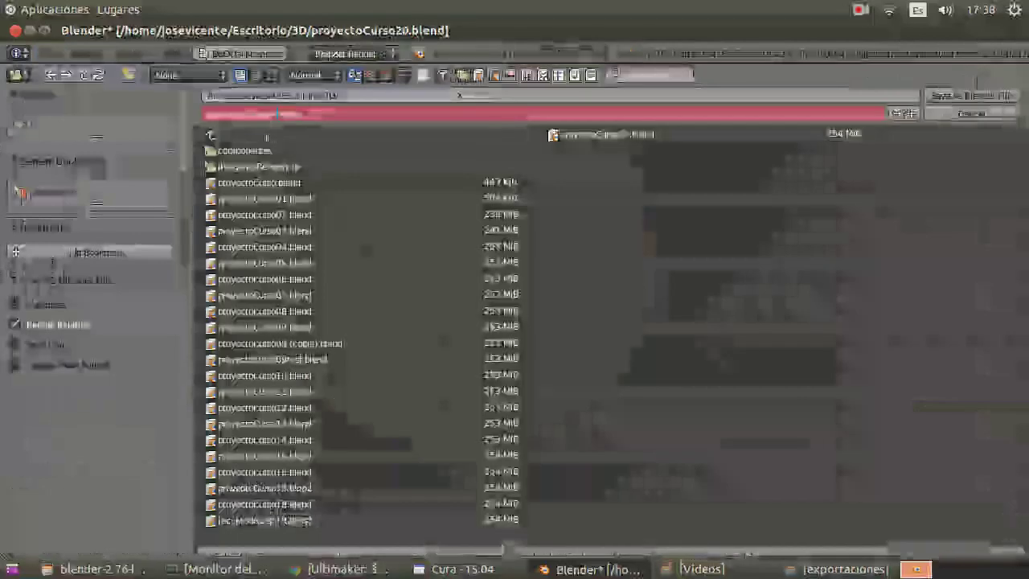
key(Return)
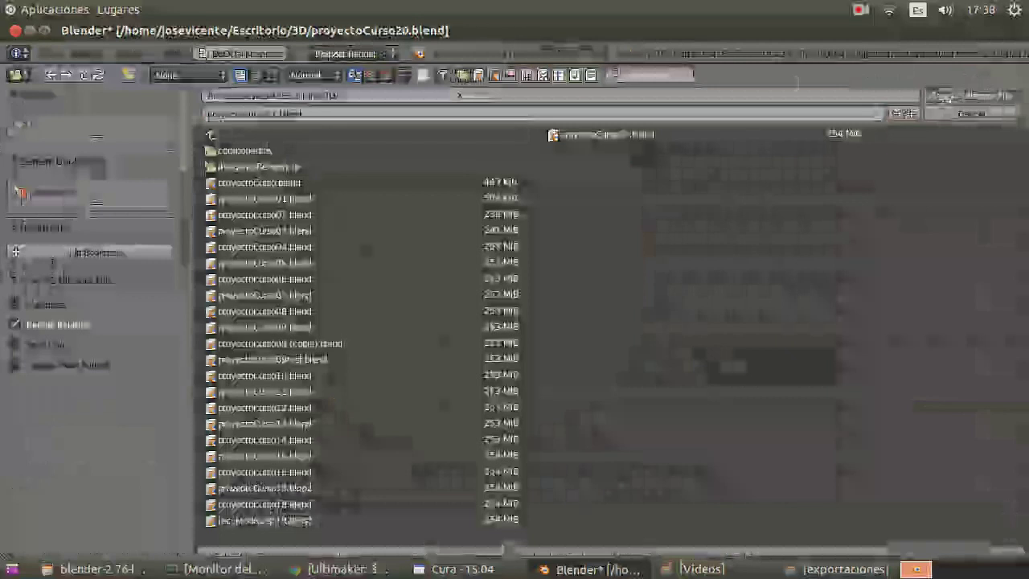
key(Return)
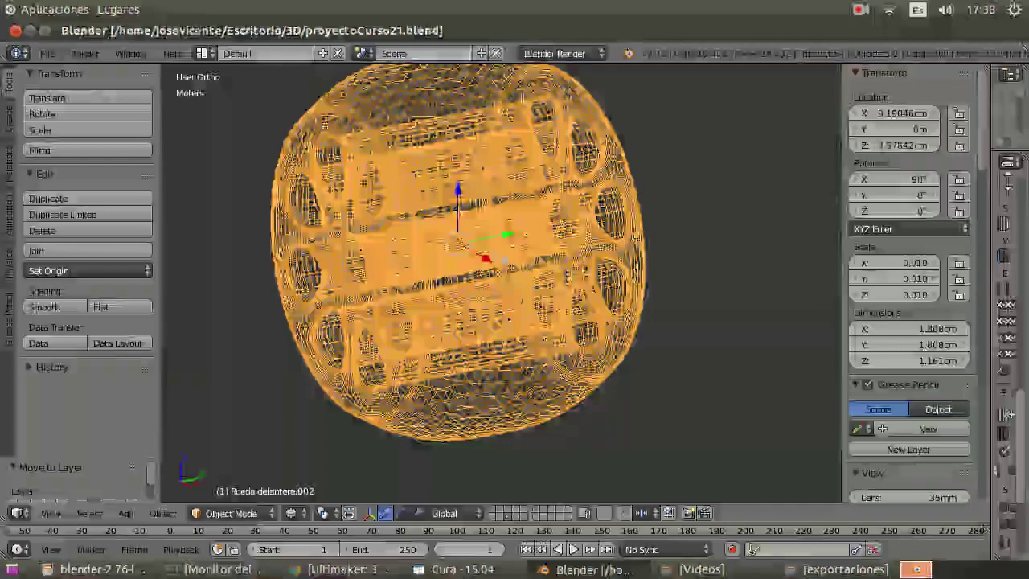
Widen the Properties editor beside the 3D view so the front wheel's modifier settings are fully readable
middle_drag(504, 260, 575, 273)
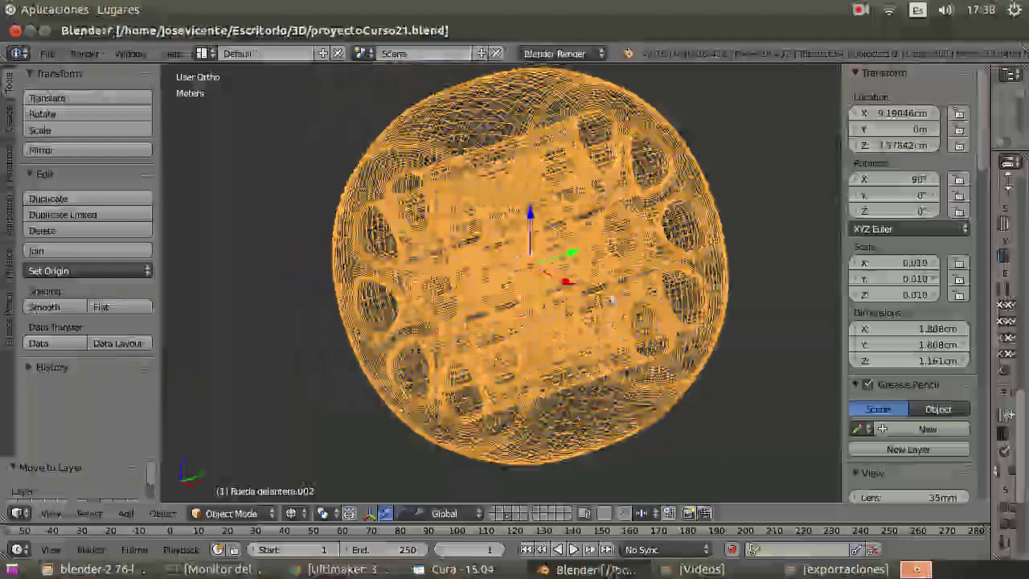
scroll(611, 301, down, 1)
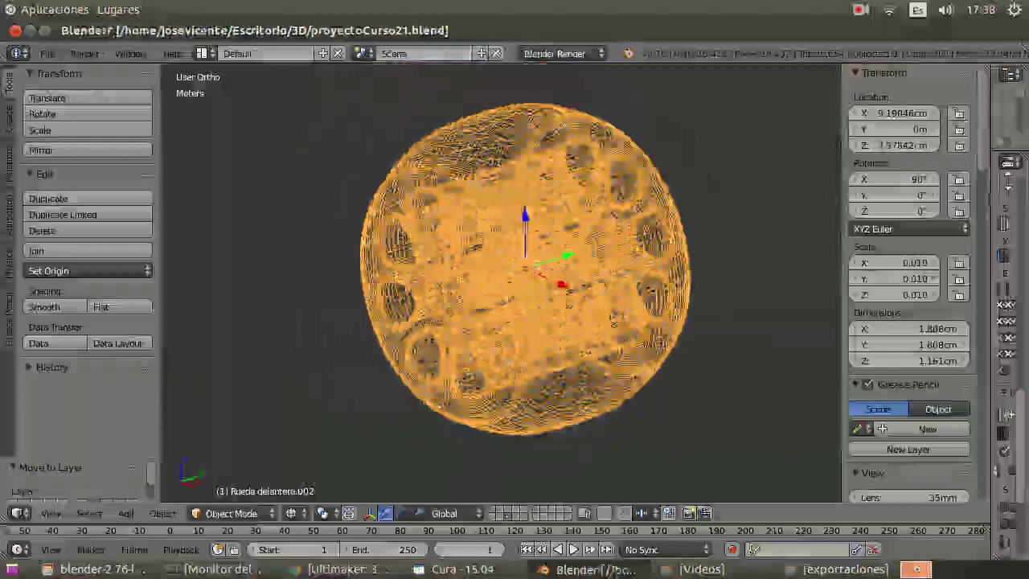
drag(990, 197, 735, 197)
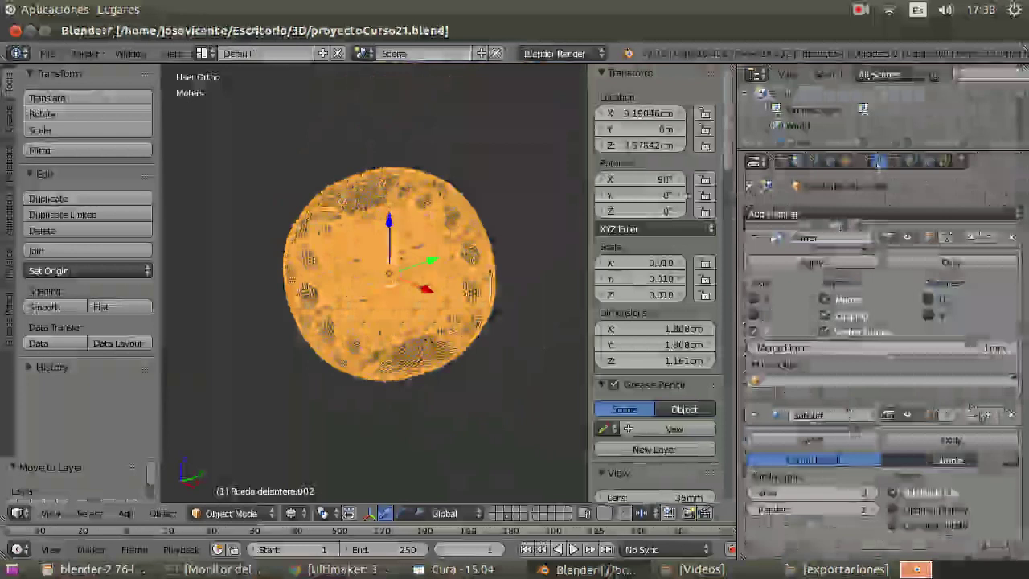